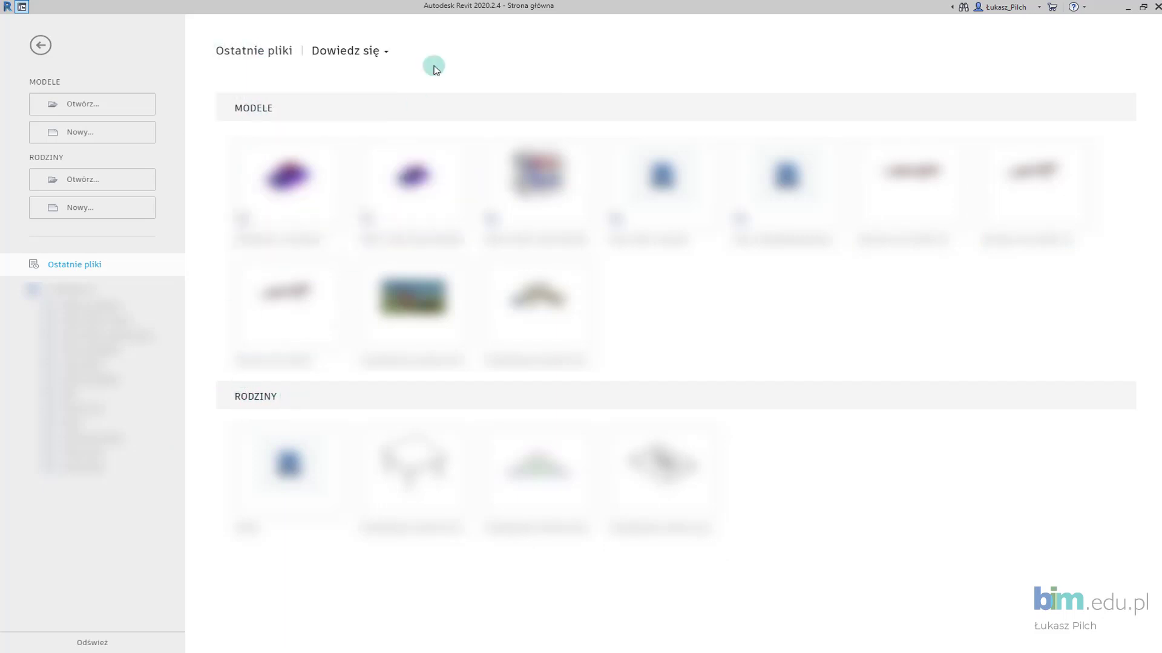
Create a new project from the Szablon mechaniczny (mechanical) template
click(387, 54)
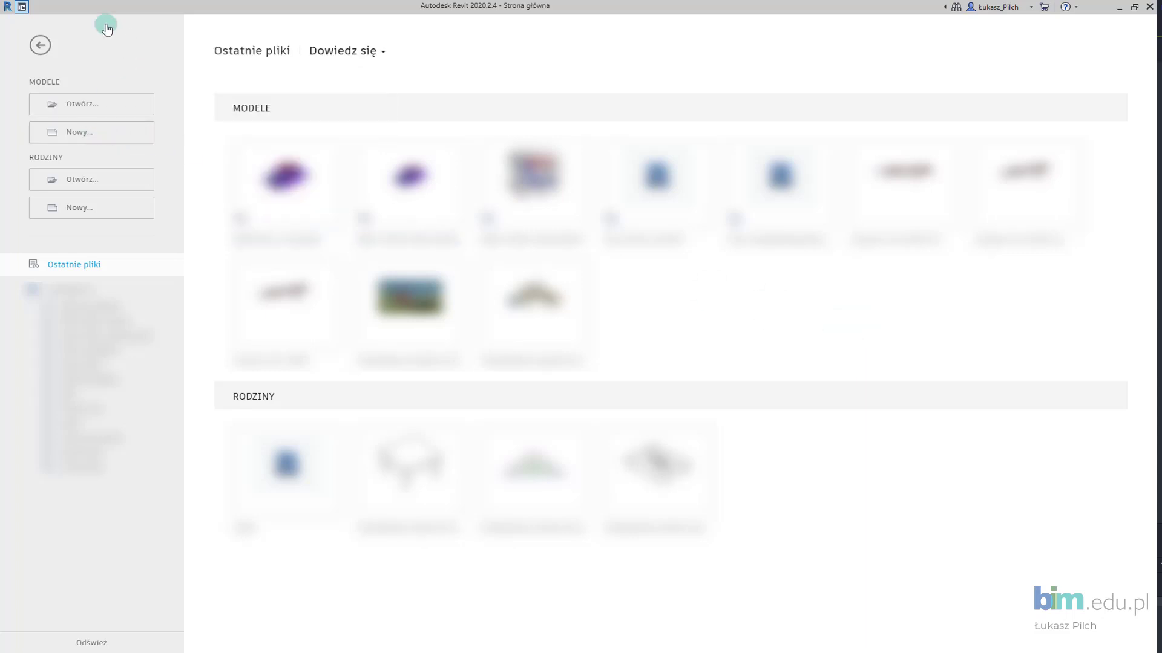
click(71, 134)
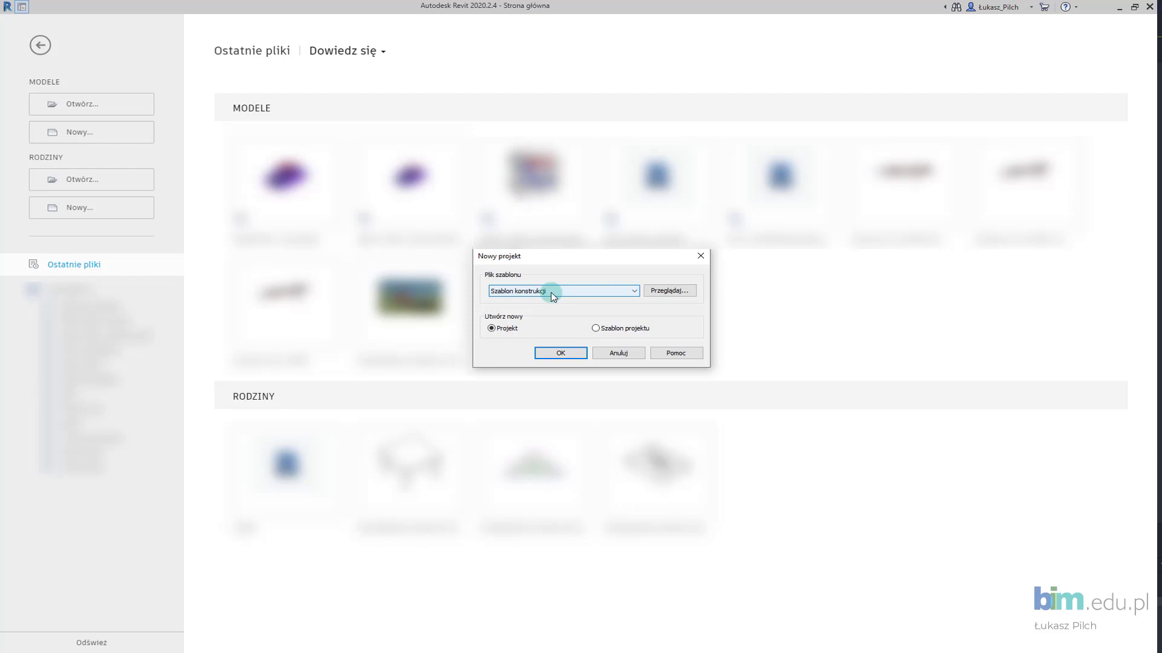
click(553, 291)
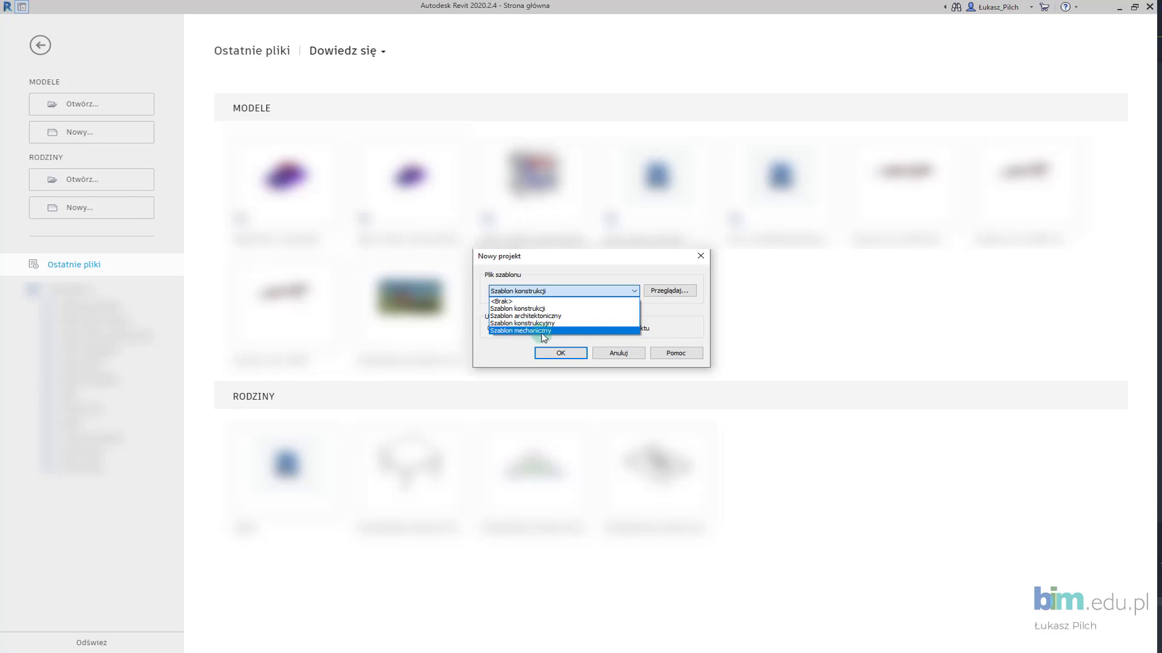
click(527, 331)
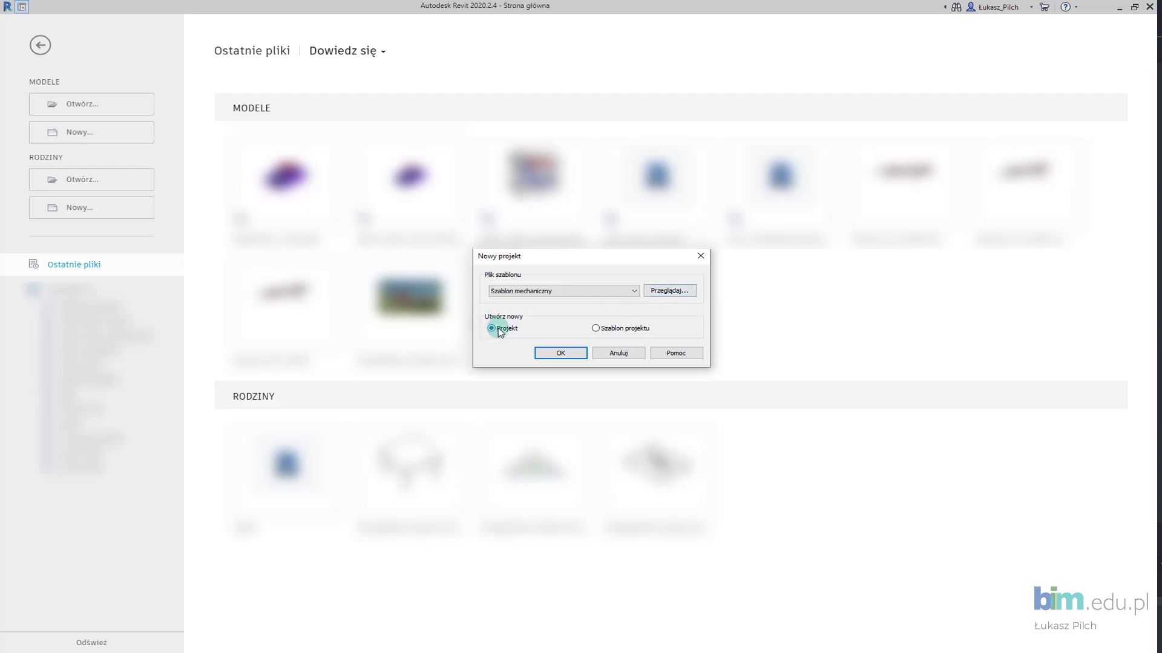
click(569, 356)
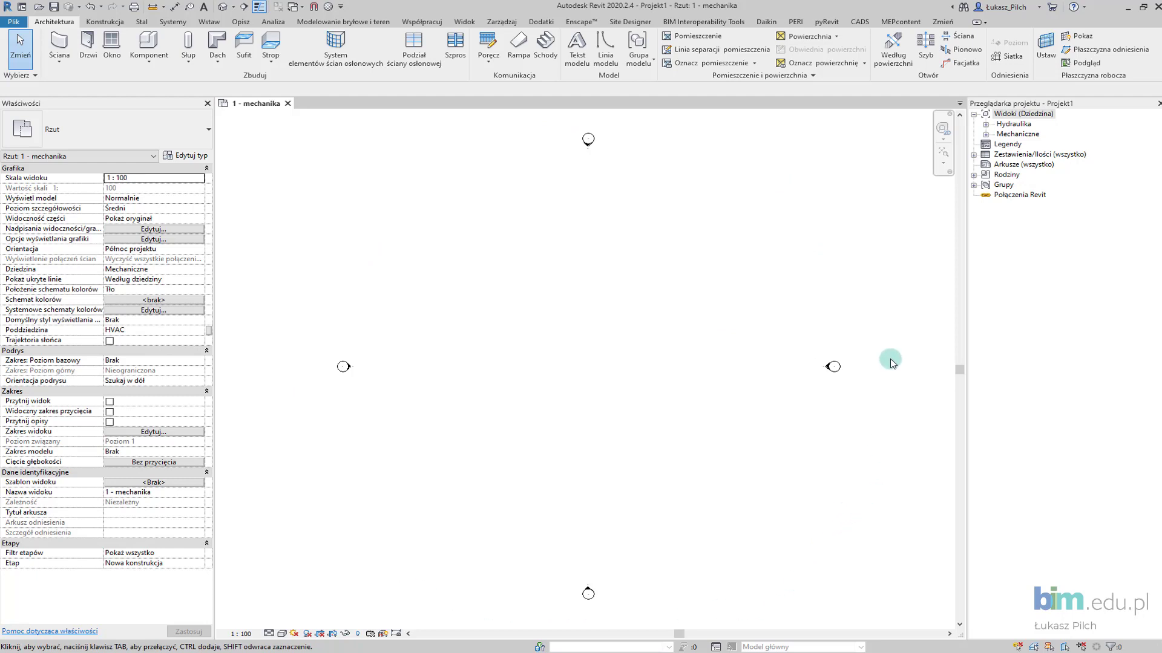
Expand Mechaniczne > HVAC > Rzuty in the Project Browser to list the HVAC floor plans
mouse_move(881, 402)
mouse_down()
mouse_move(775, 333)
mouse_move(887, 396)
mouse_up()
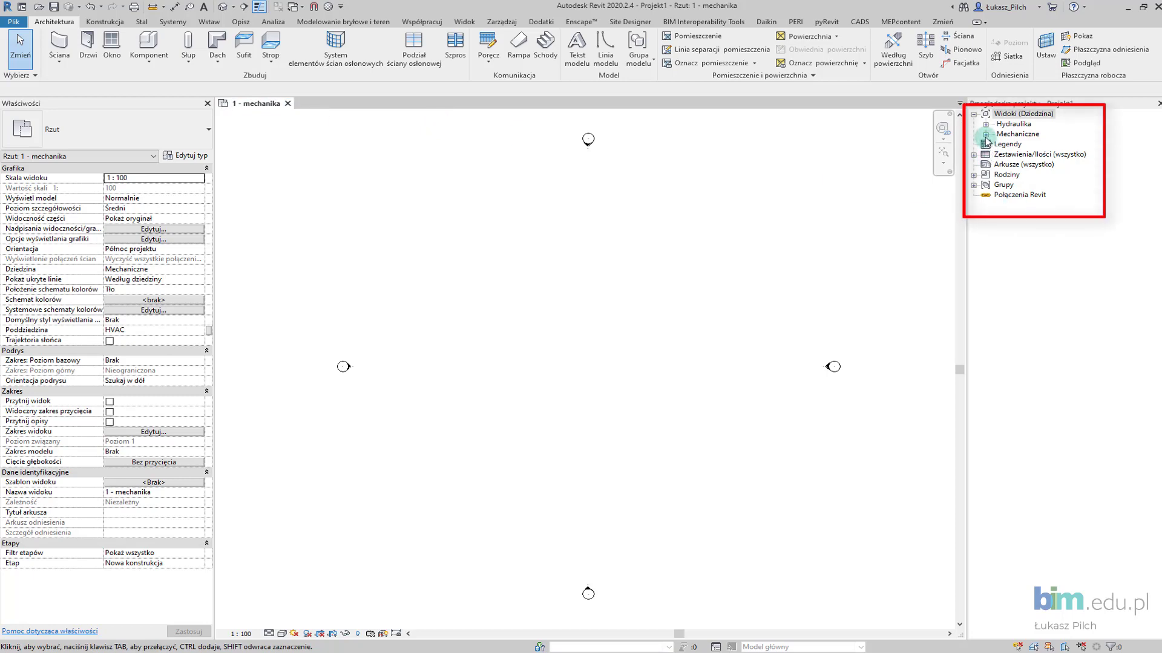
click(1016, 114)
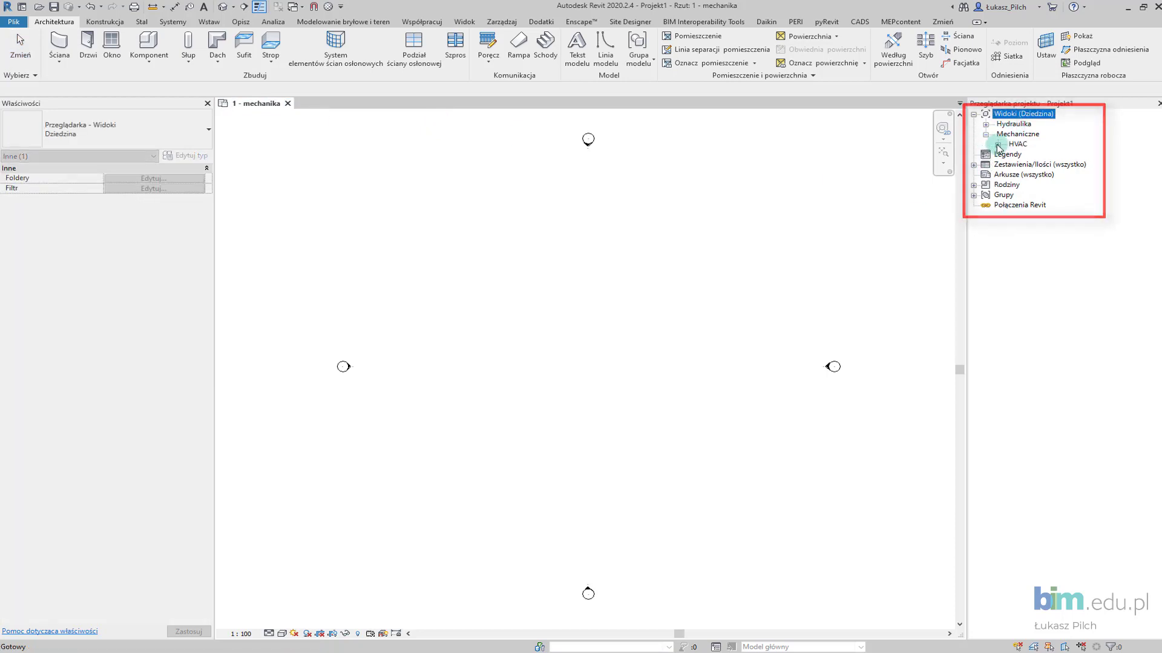
click(997, 144)
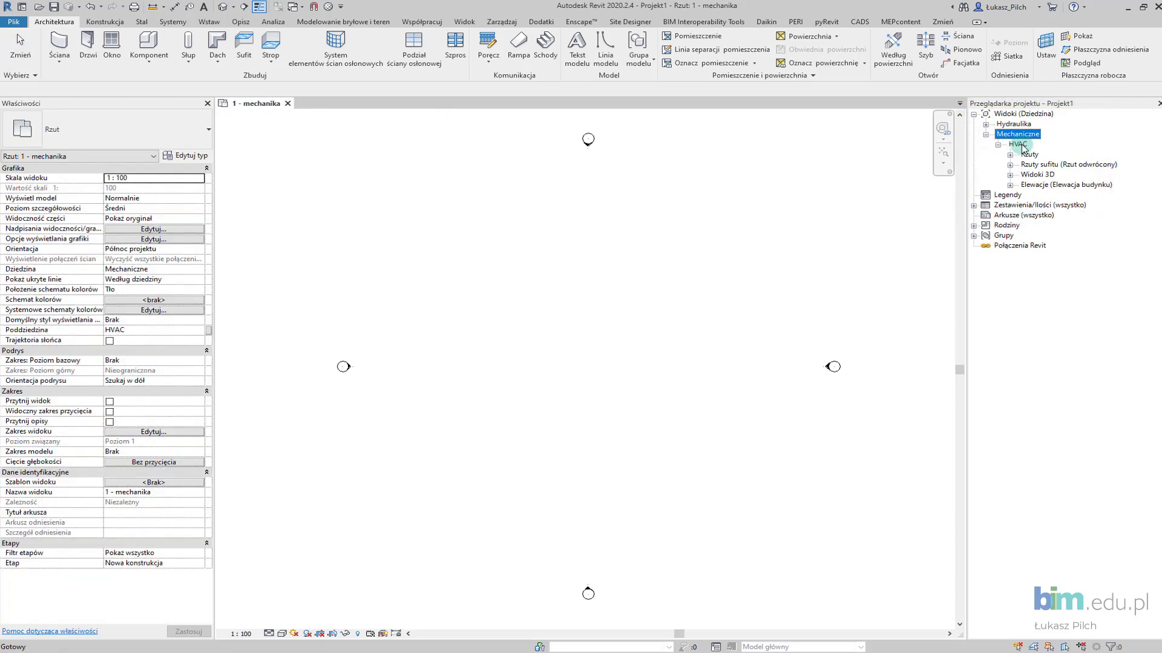
click(1018, 144)
click(1010, 154)
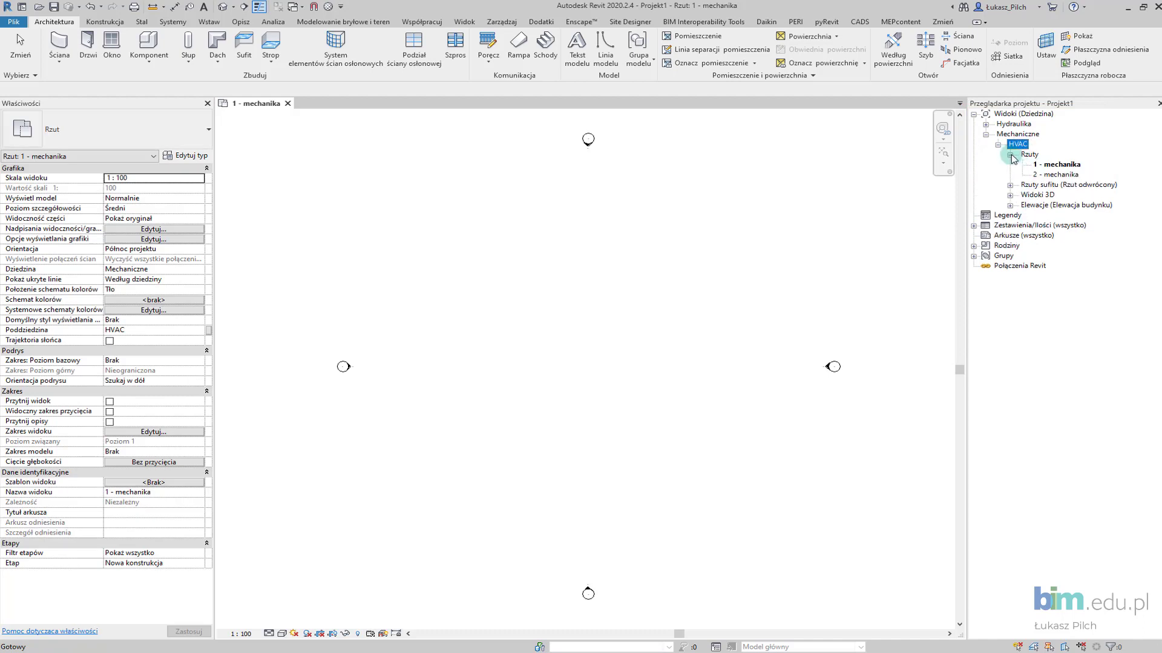
Open the 1 - mechanika plan and display the Systemy tab tools
click(1051, 165)
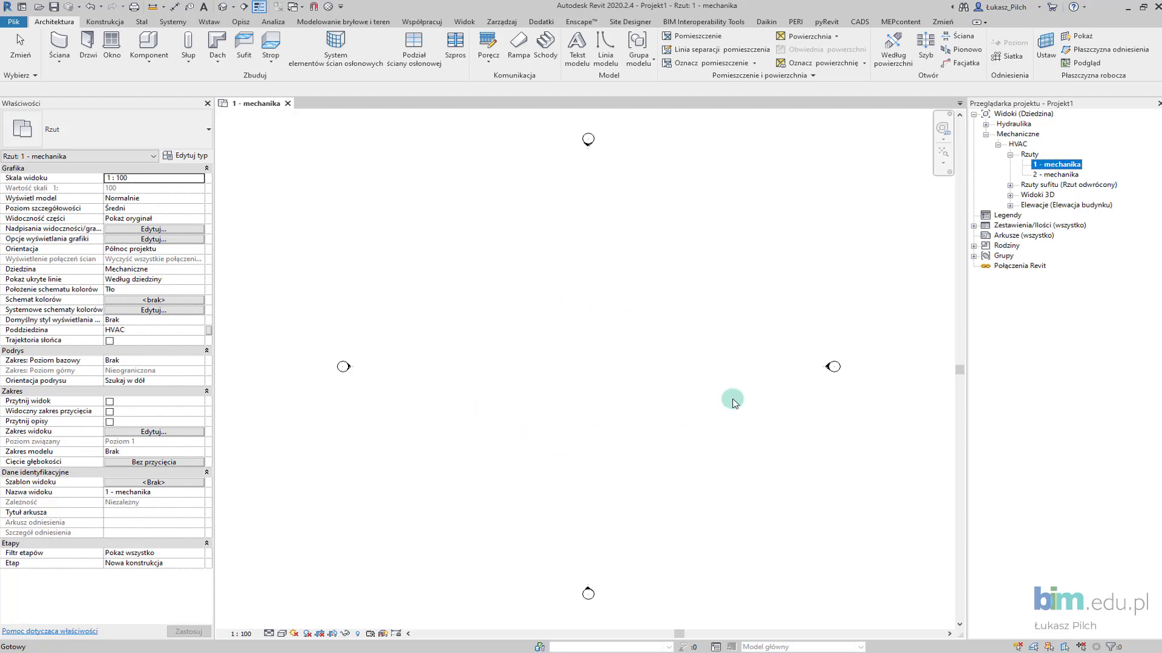
click(653, 372)
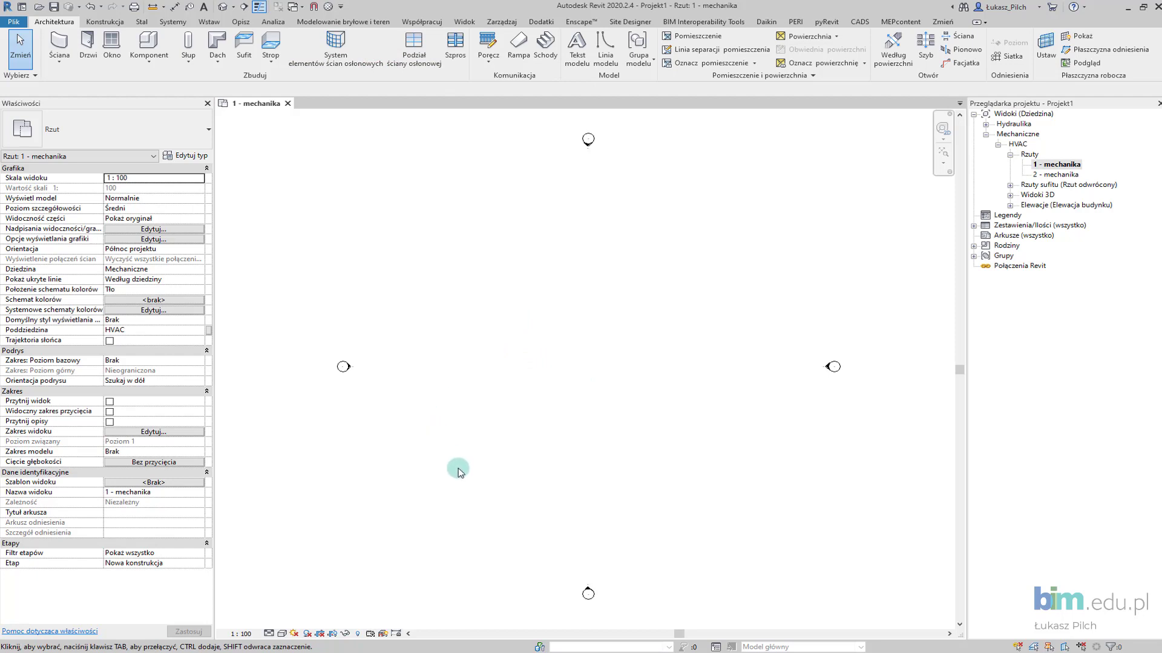
click(184, 25)
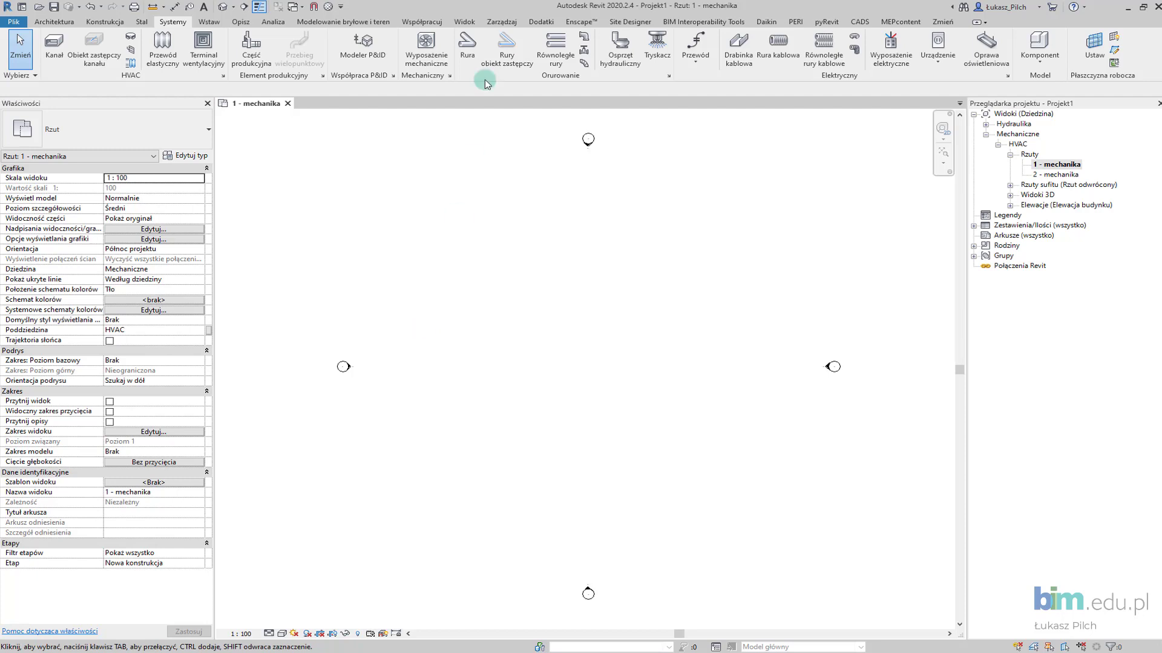
Look over the Systemy tab's HVAC panel, then display the Wstaw linking and import tools
click(173, 23)
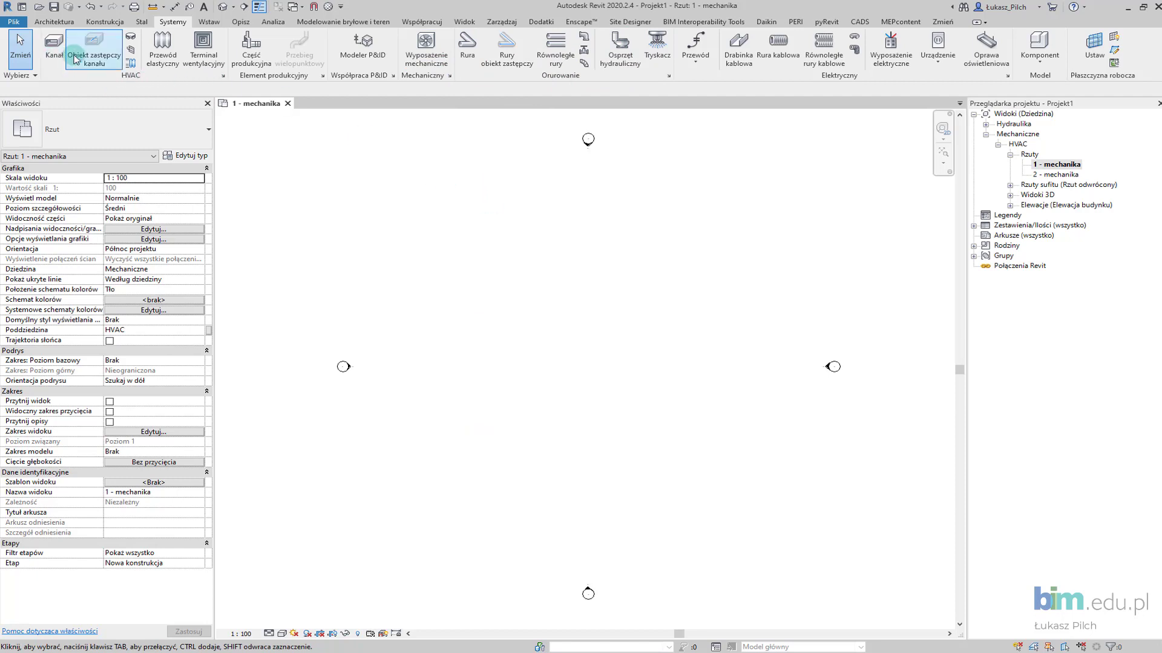
click(134, 77)
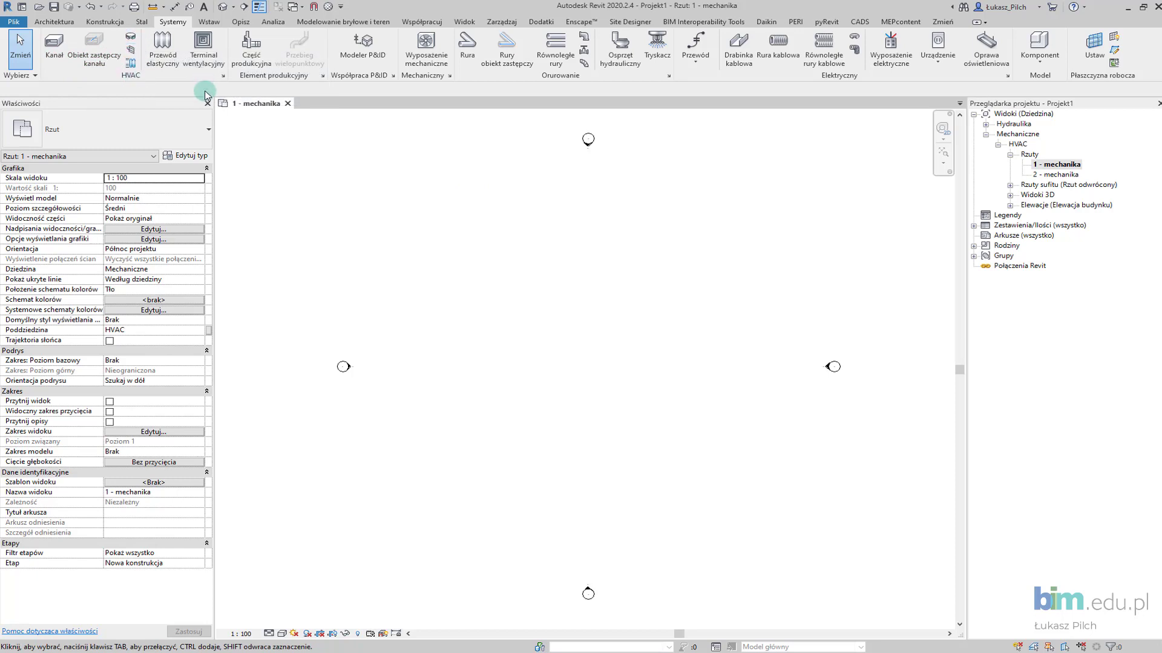
click(178, 23)
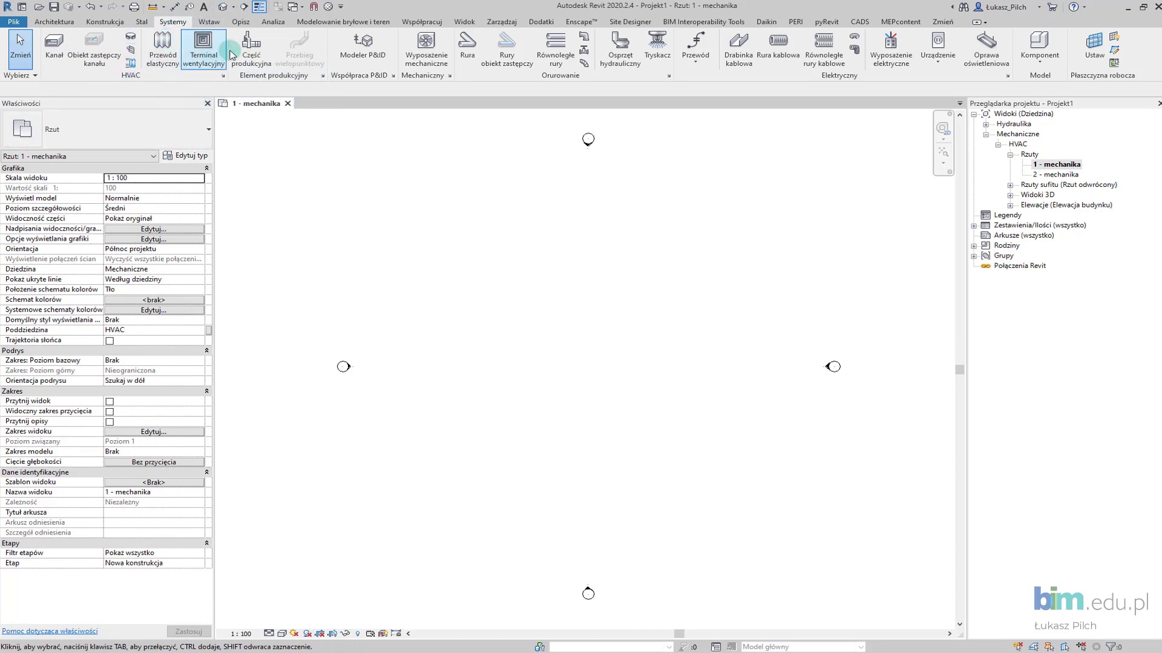
click(325, 55)
click(307, 179)
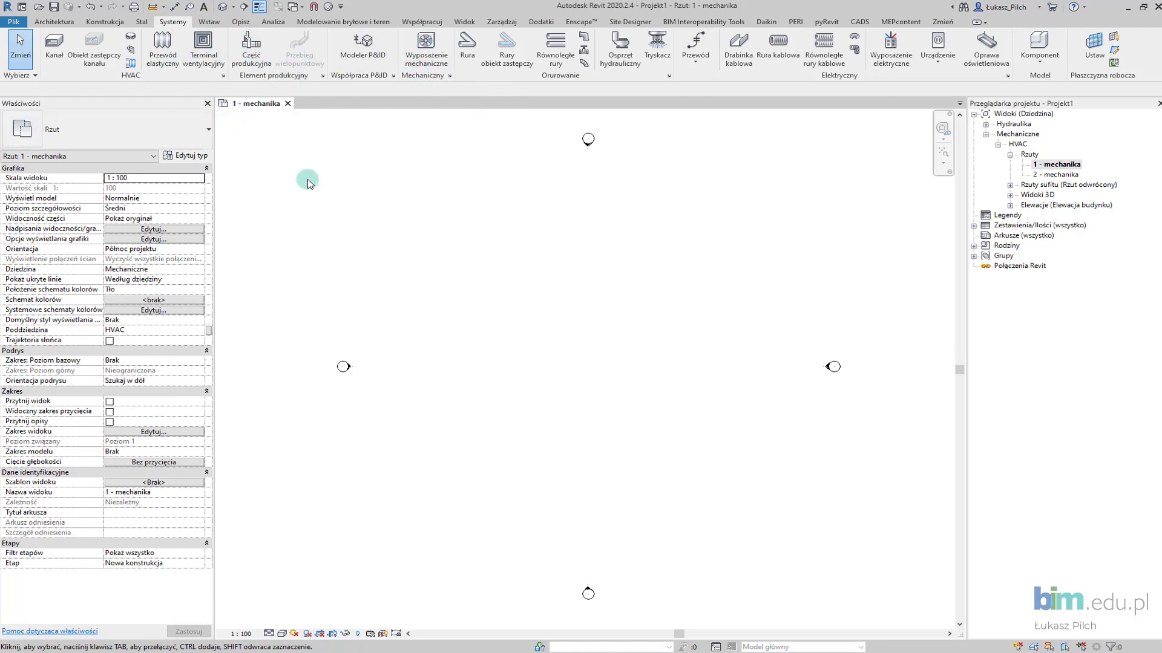
click(210, 22)
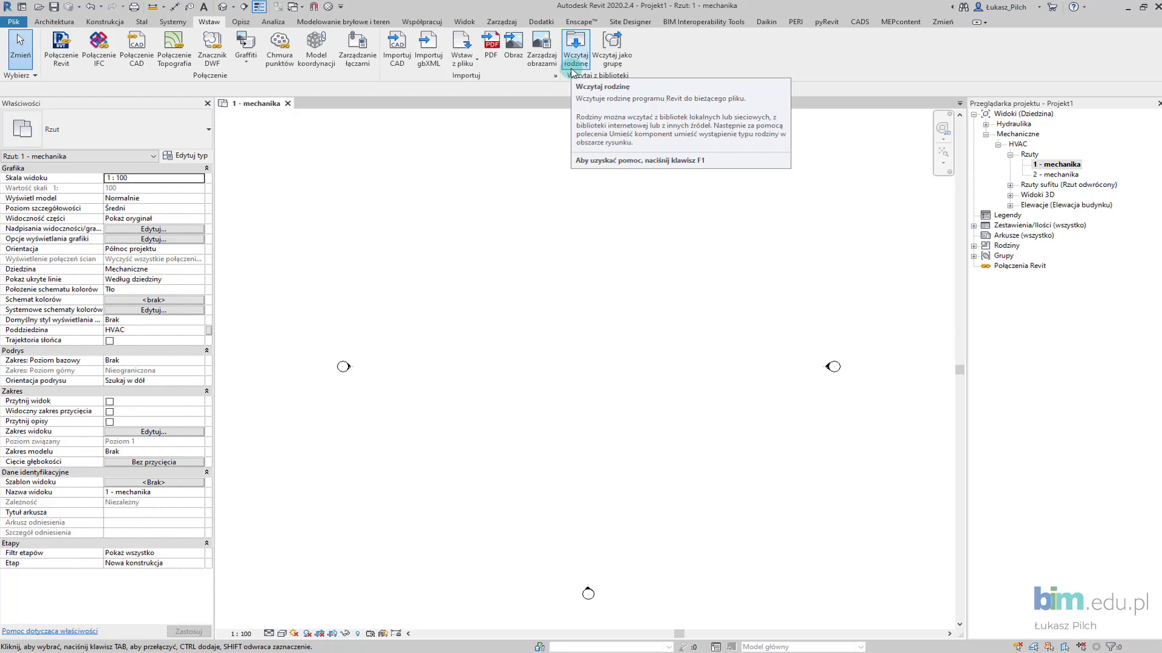
Review the Opisz annotation tools, then the Analiza analysis tools
click(243, 25)
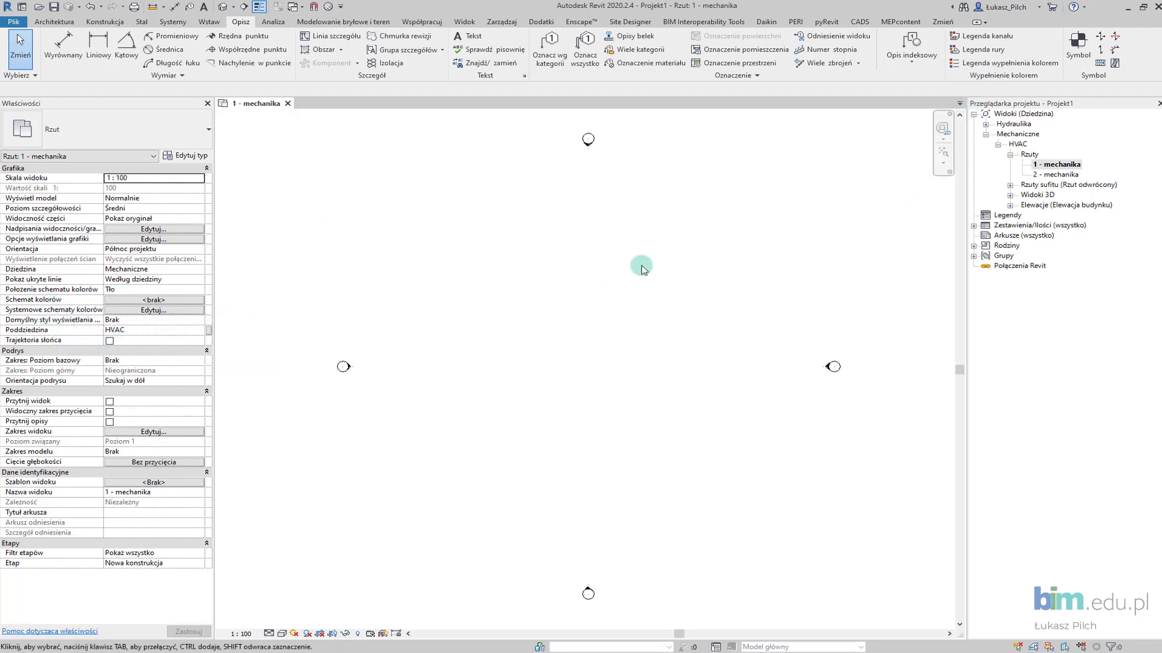
click(271, 22)
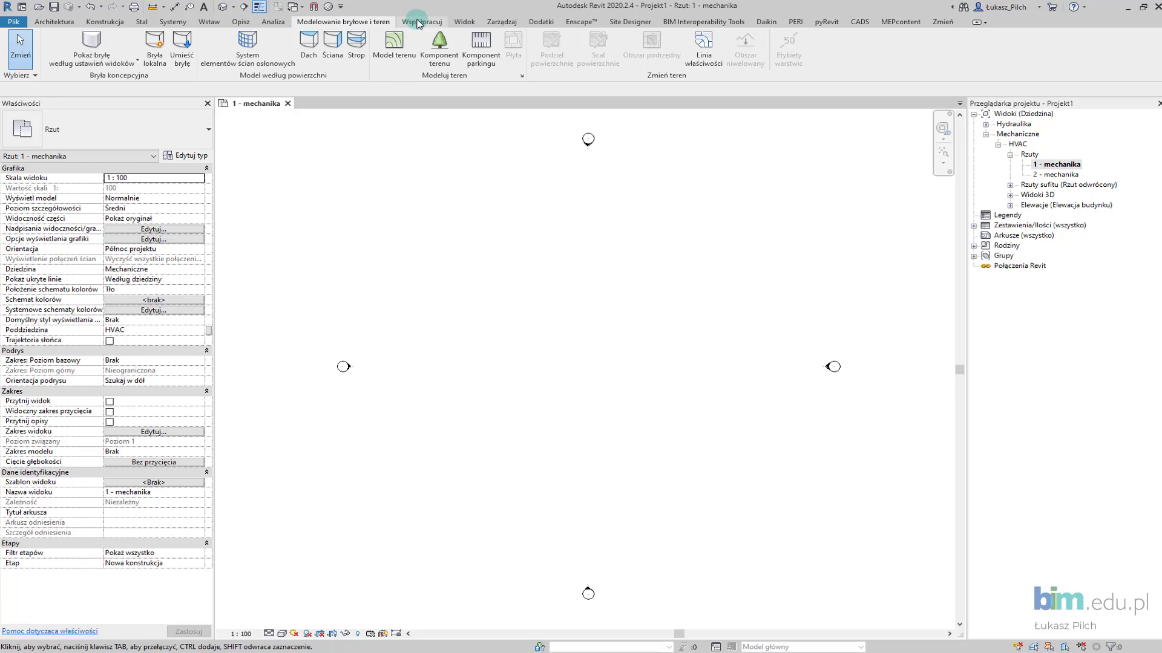
Review the Współpracuj collaboration tools, then display the Widok view tools
click(417, 23)
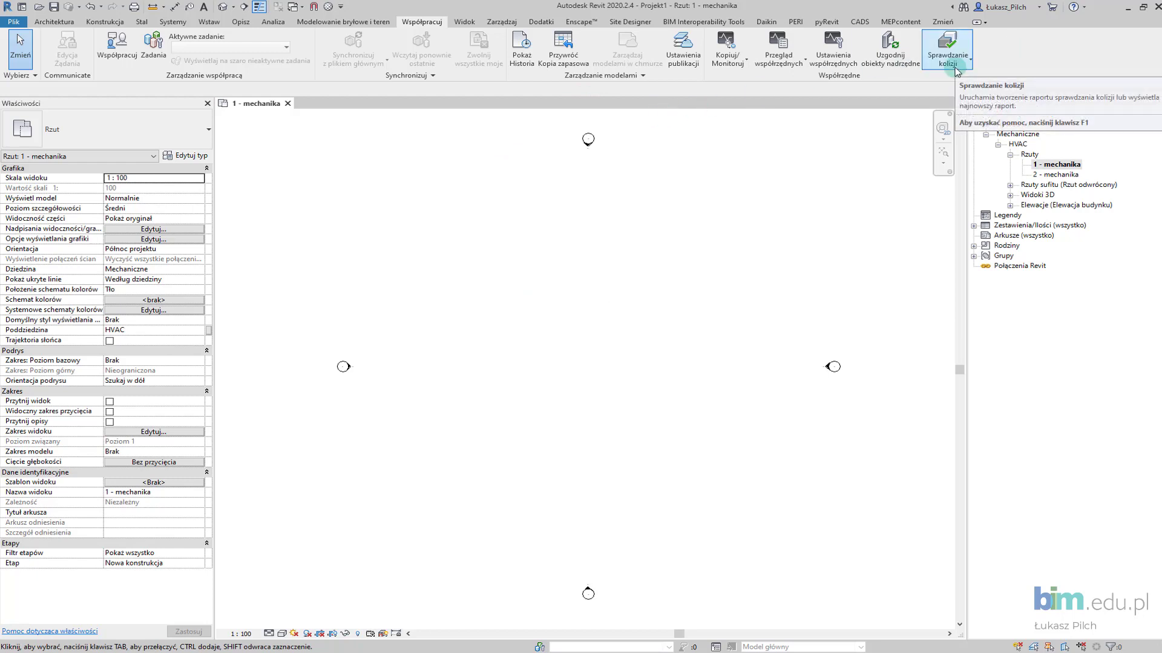
mouse_move(947, 53)
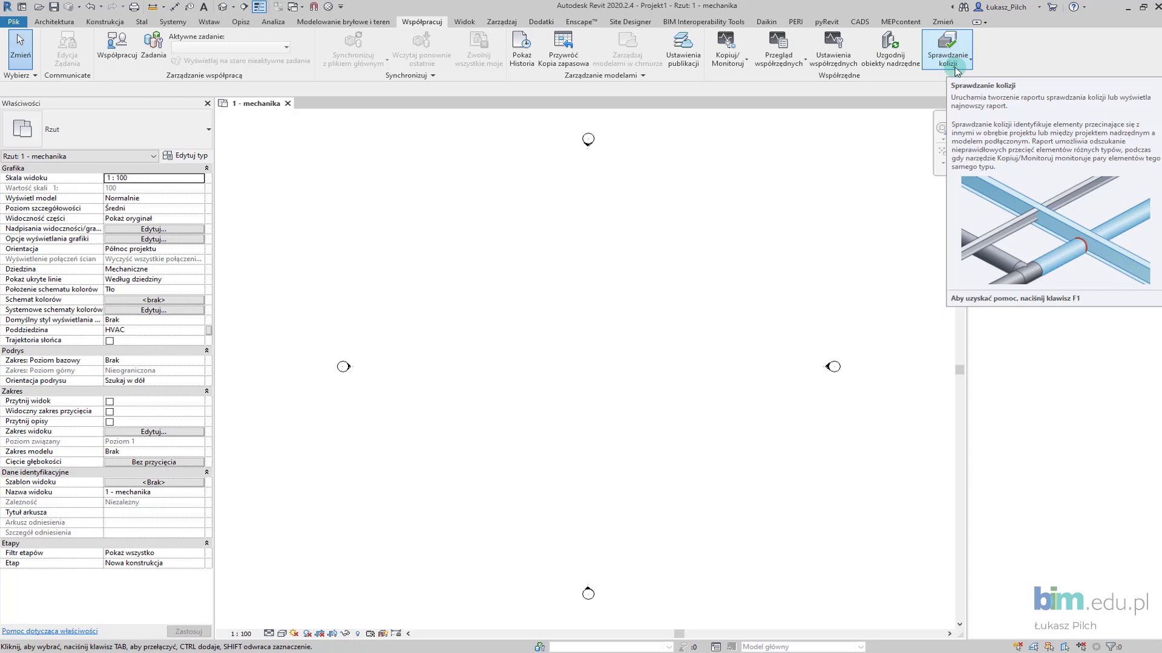
click(467, 23)
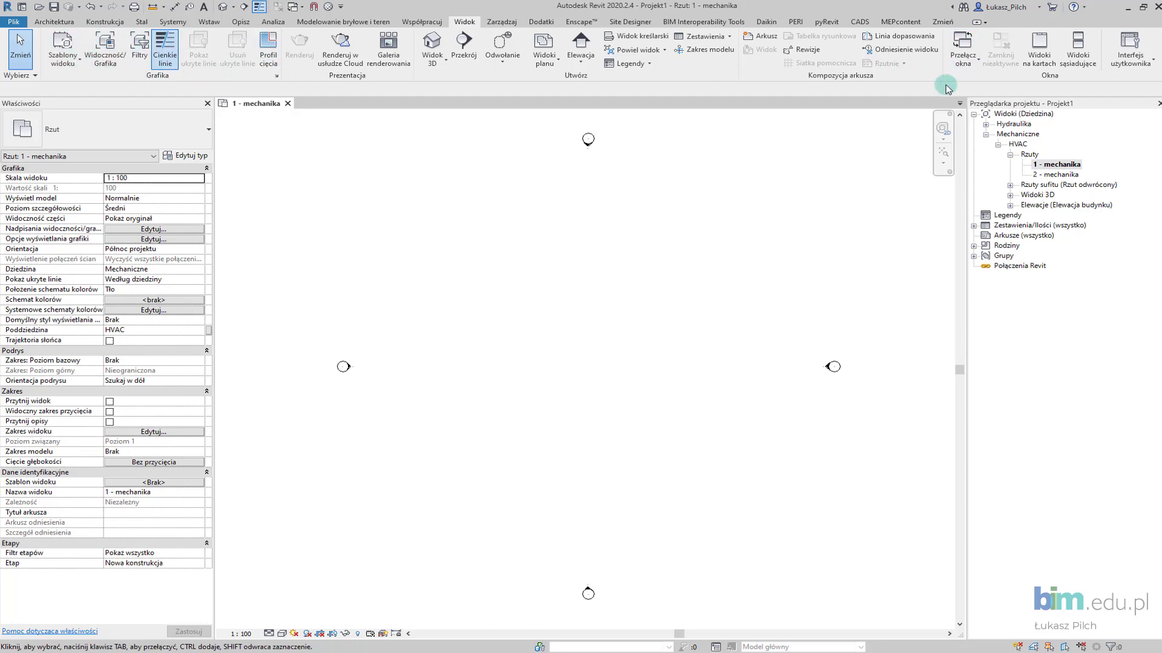
Show the Przeglądarka systemowa panel, widen it, then hide it again via Interfejs użytkownika
click(1144, 64)
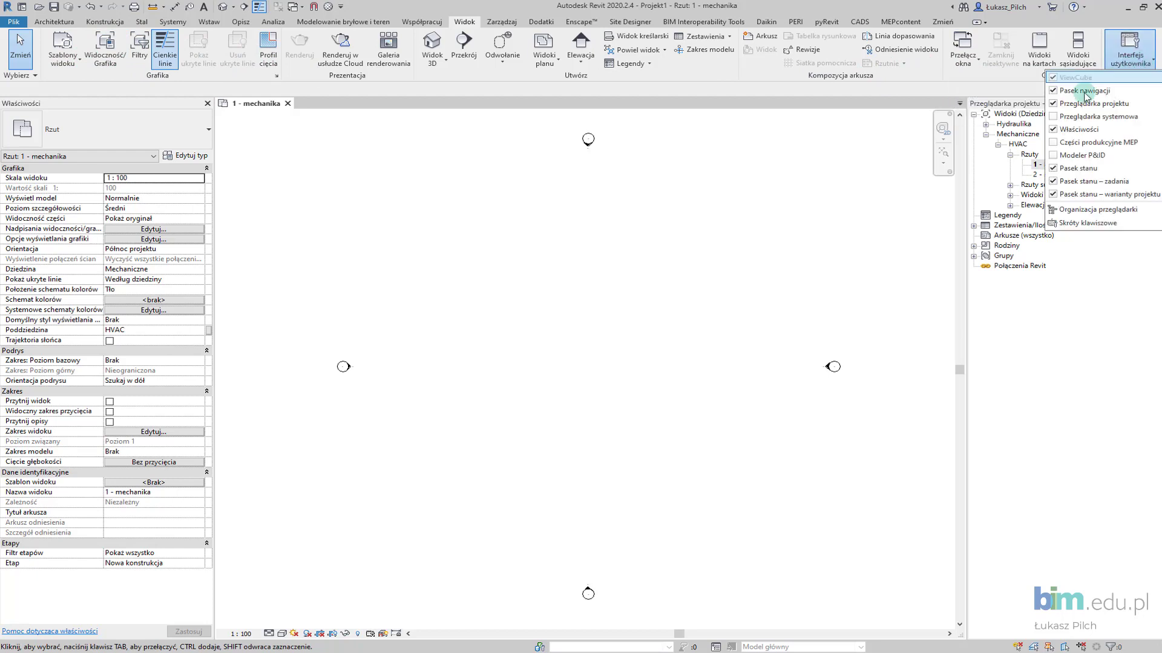
click(1057, 118)
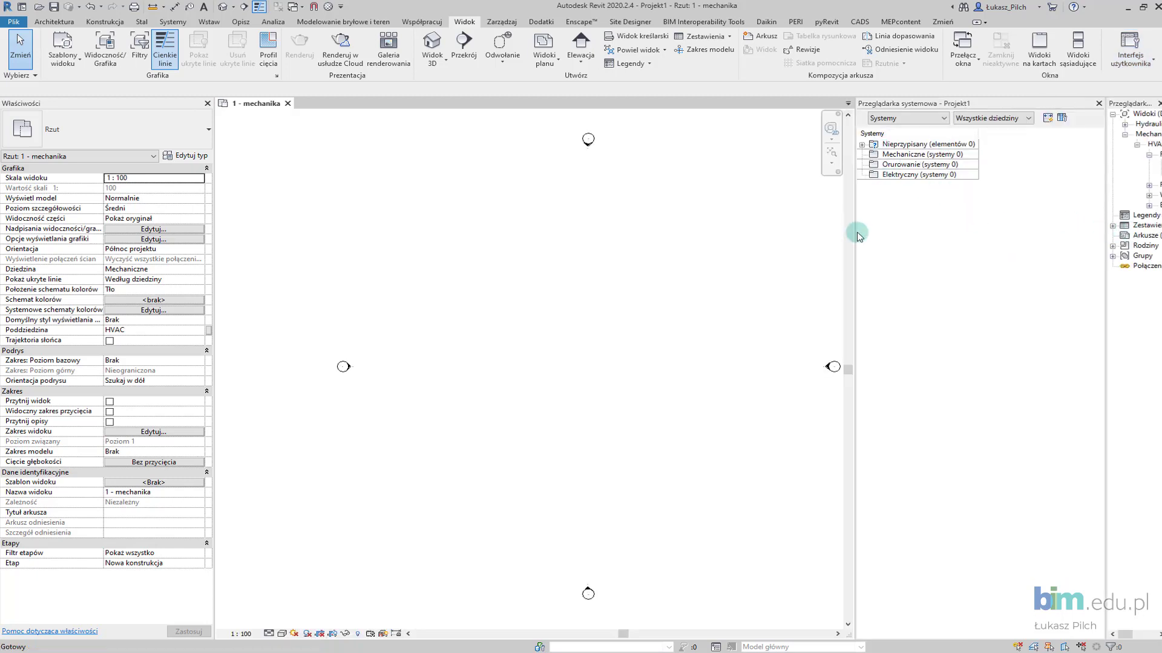
drag(854, 233, 787, 233)
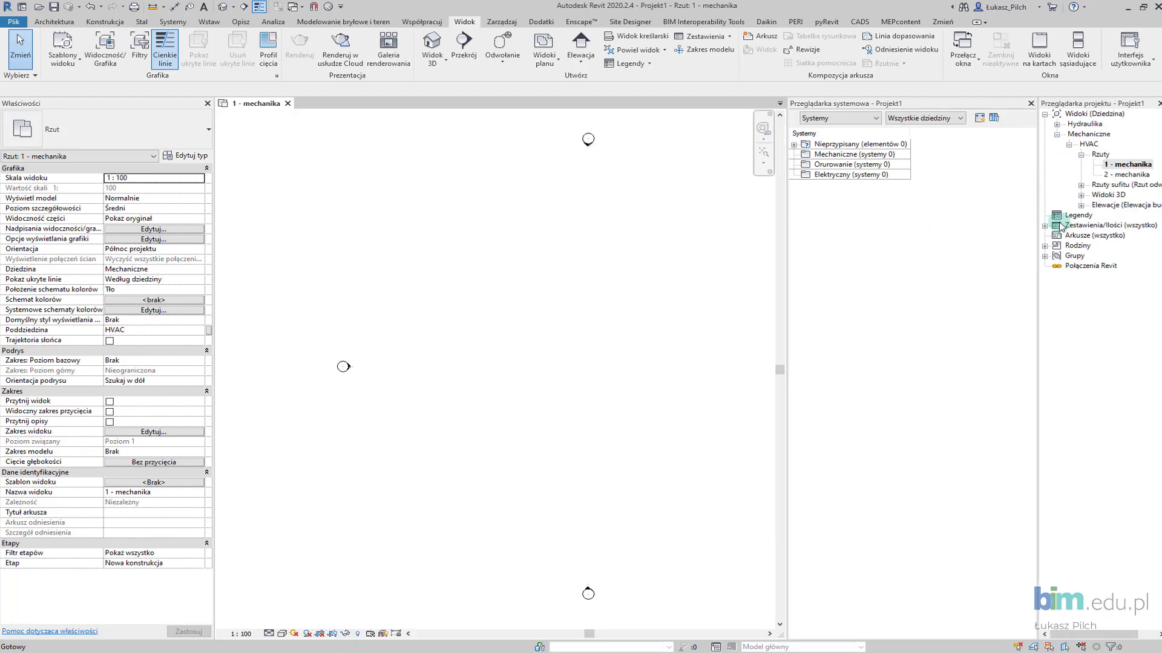
click(1130, 49)
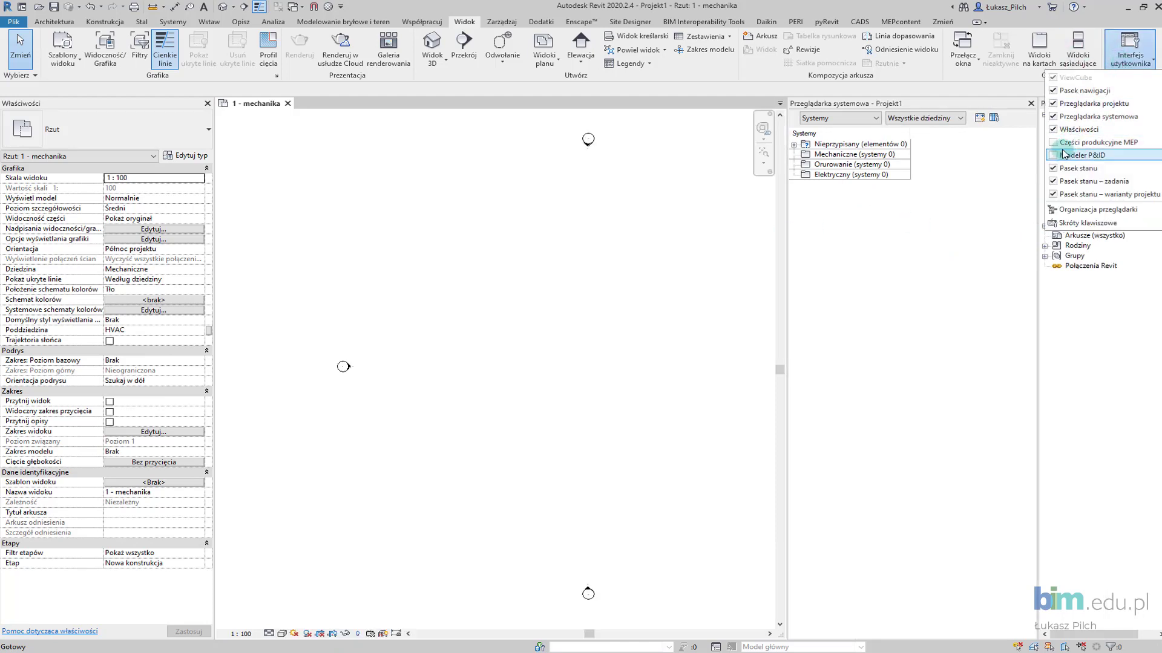
click(1056, 117)
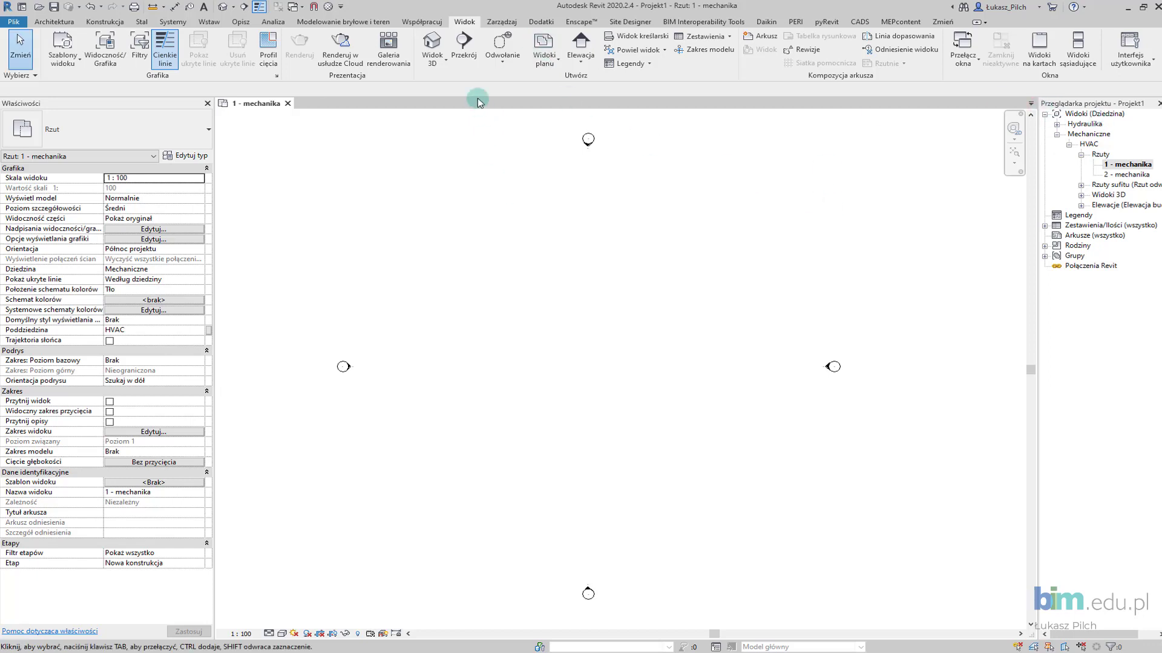
Choose Ustawienia mechaniczne from the Zarządzaj tab's Ustawienia MEP dropdown
click(502, 22)
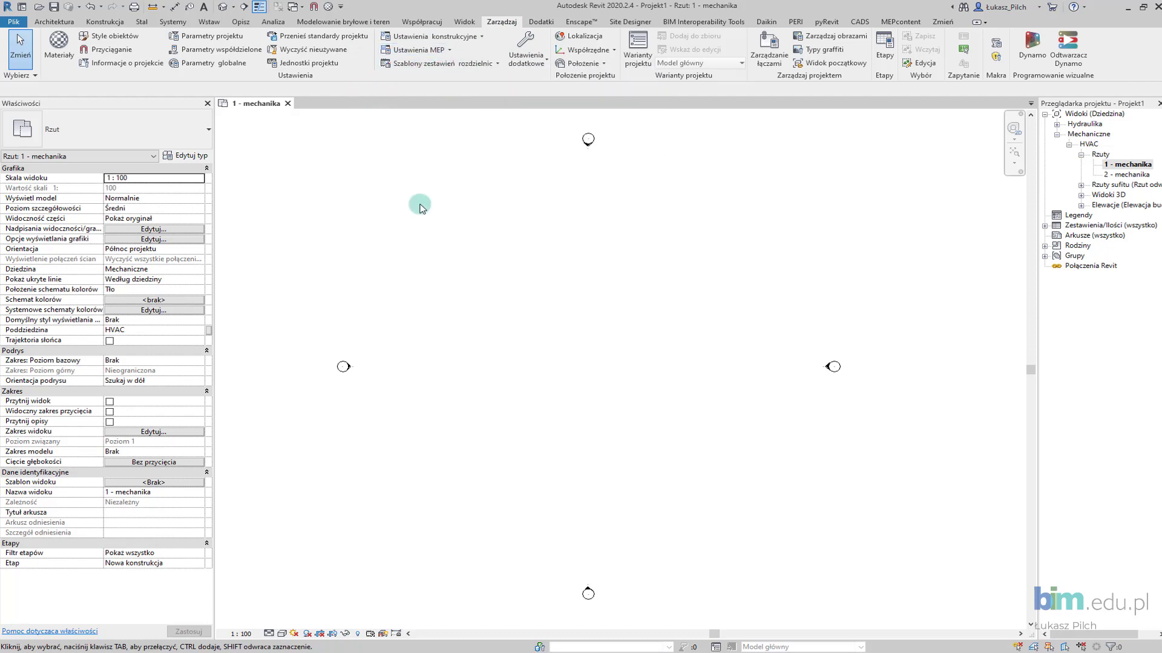
click(450, 51)
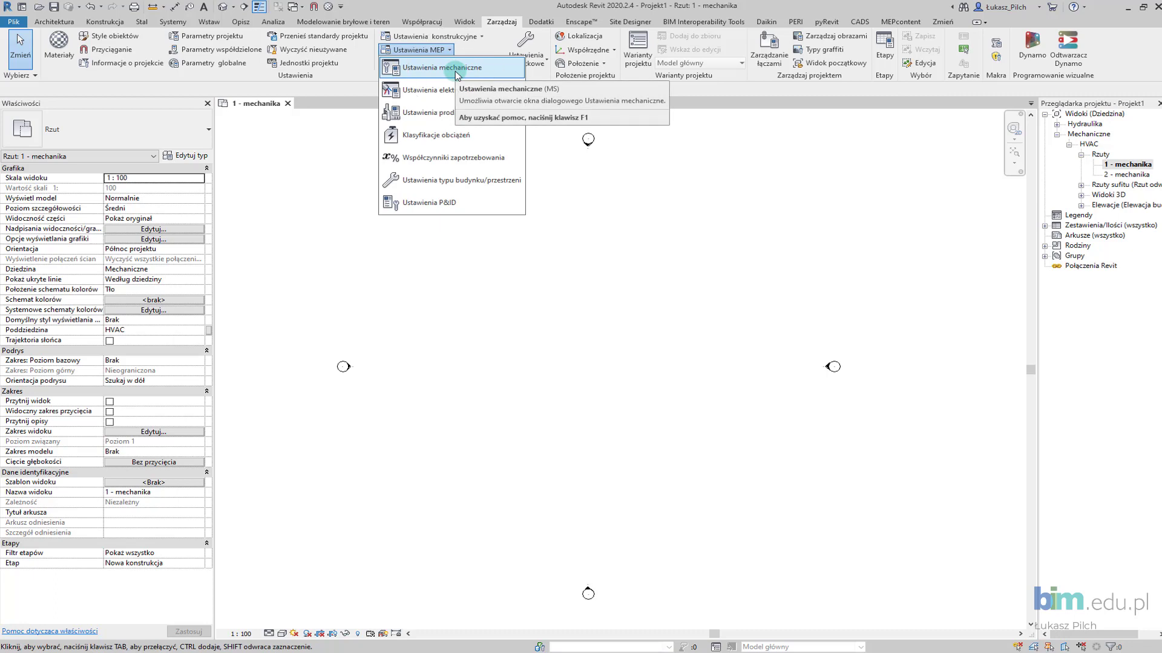
click(457, 72)
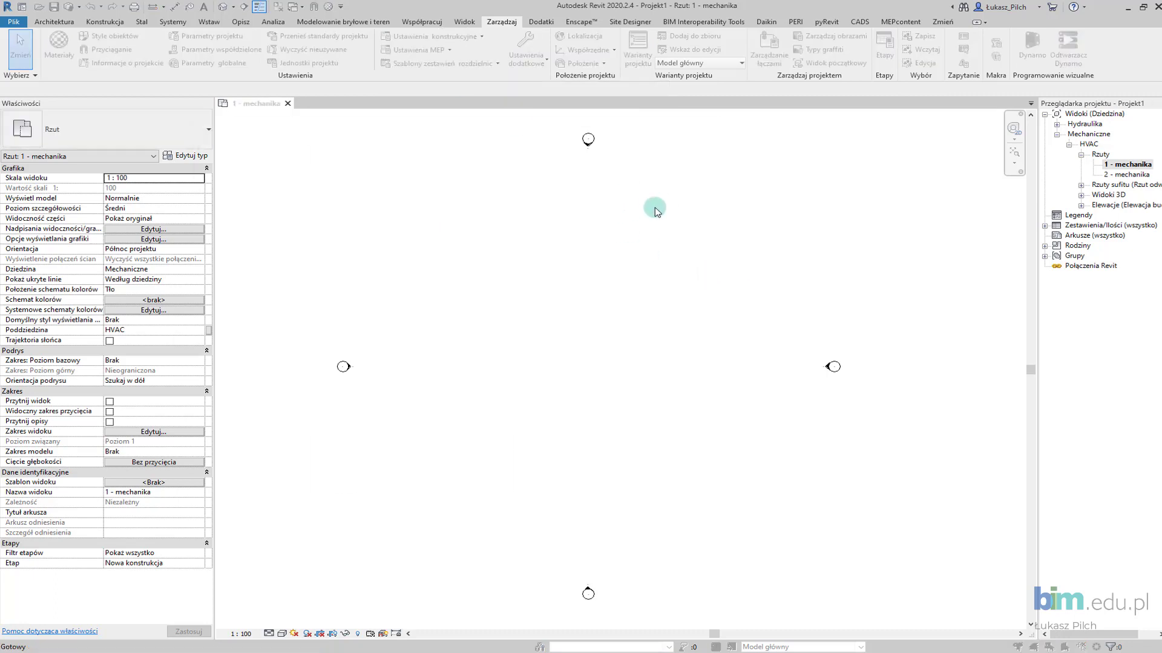
Browse the duct, rectangular size and pipe calculation pages, then close Ustawienia mechaniczne unchanged
drag(514, 128, 652, 130)
click(381, 200)
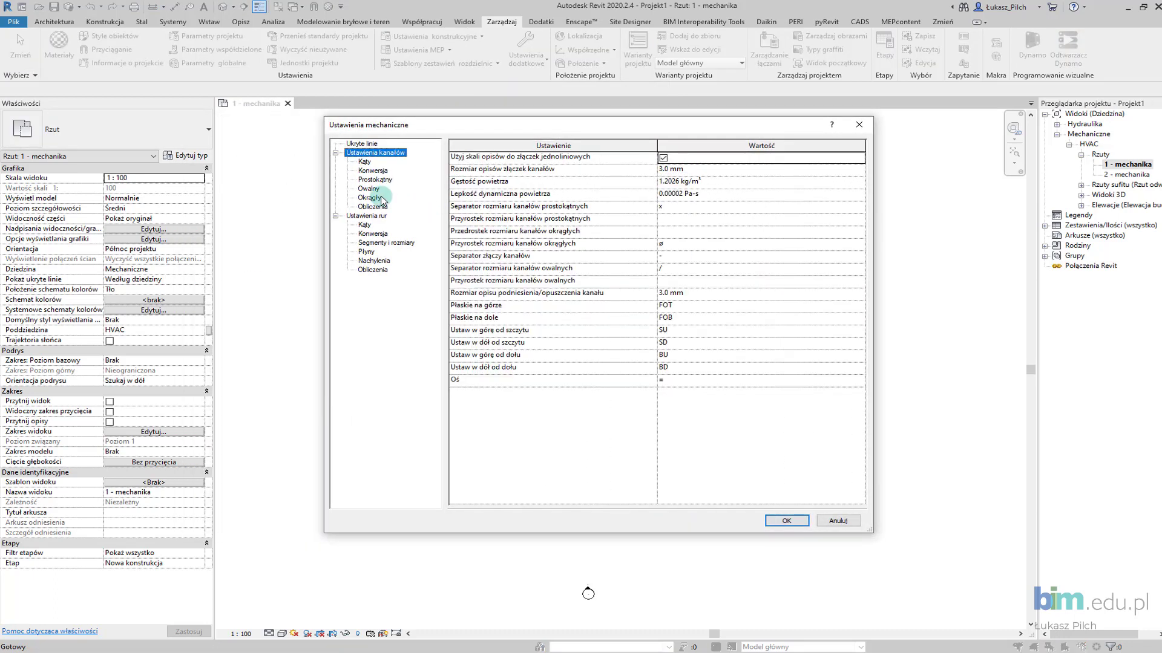
key(Down)
key(Down)
key(Down)
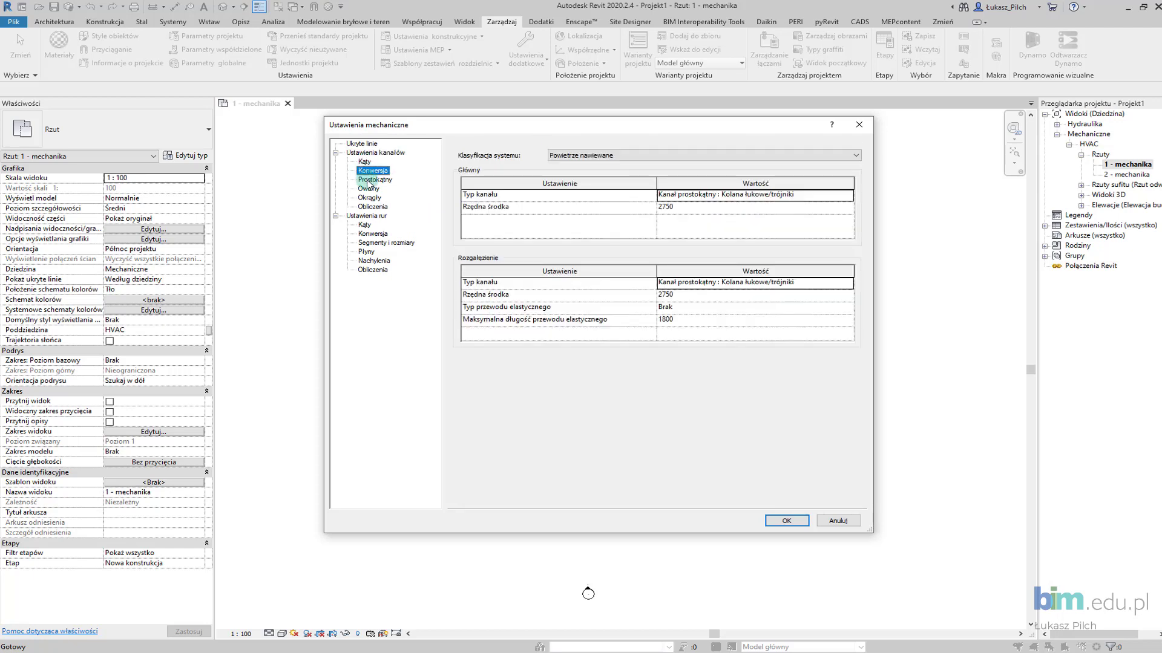
key(Down)
key(Down)
key(Down)
key(Down)
key(Down)
key(Down)
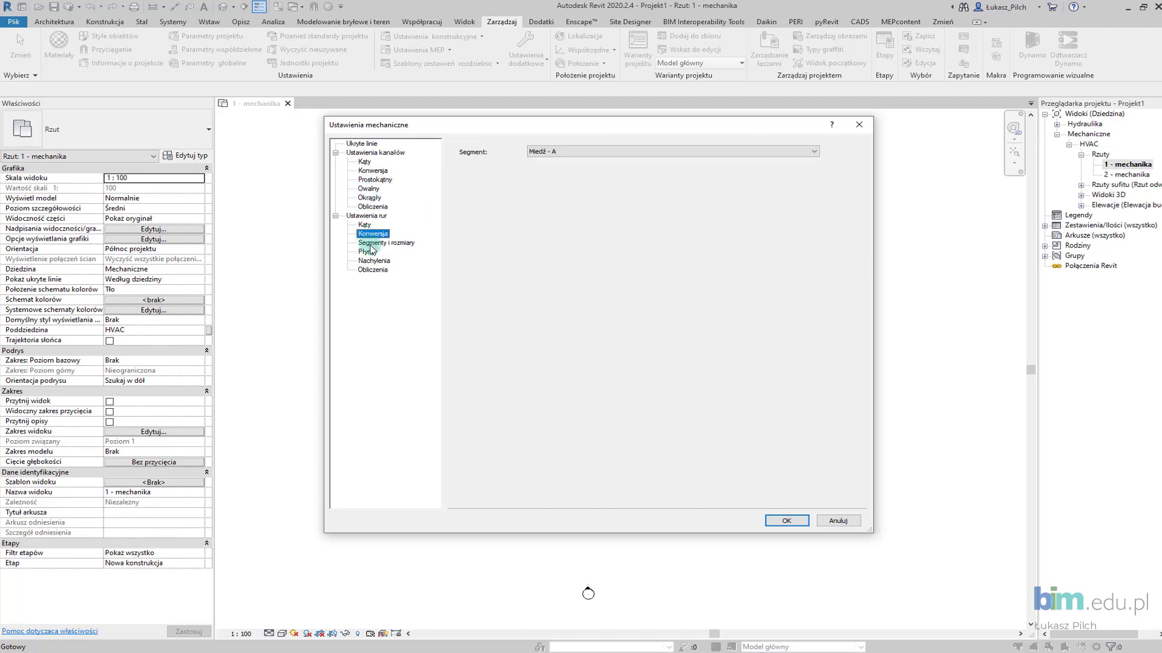
click(367, 253)
key(Down)
key(Down)
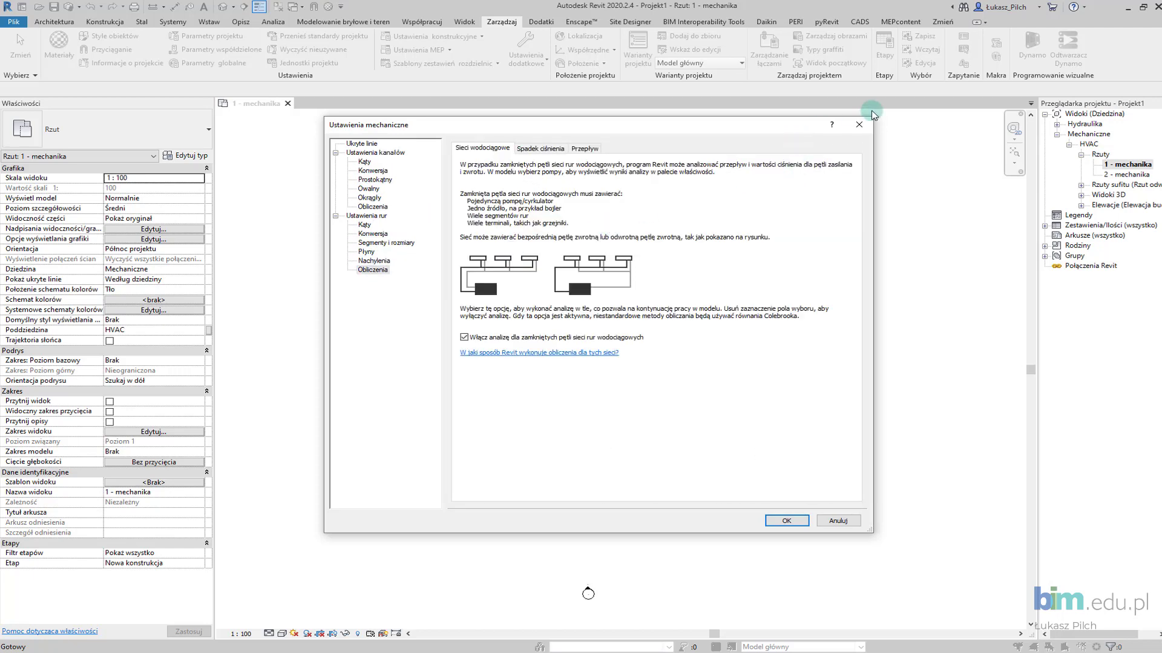
click(860, 126)
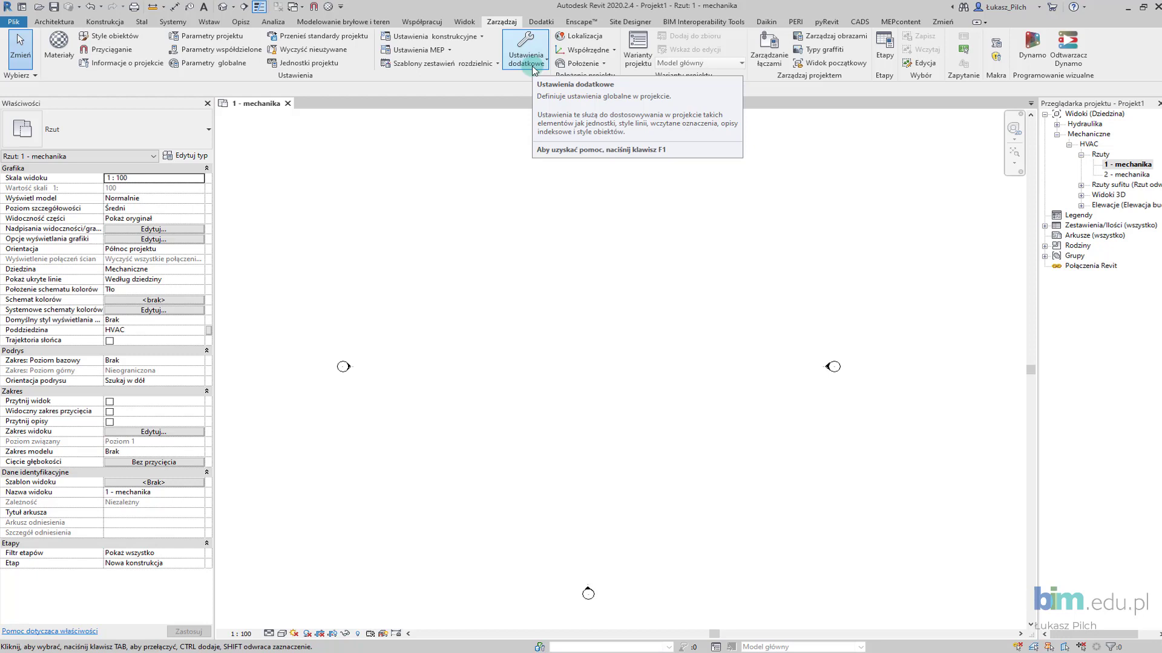
Cycle through the Enscape, Site Designer, BIM Interoperability, Daikin, PERI, pyRevit and MEPcontent tabs, ending on Dodatki
click(542, 23)
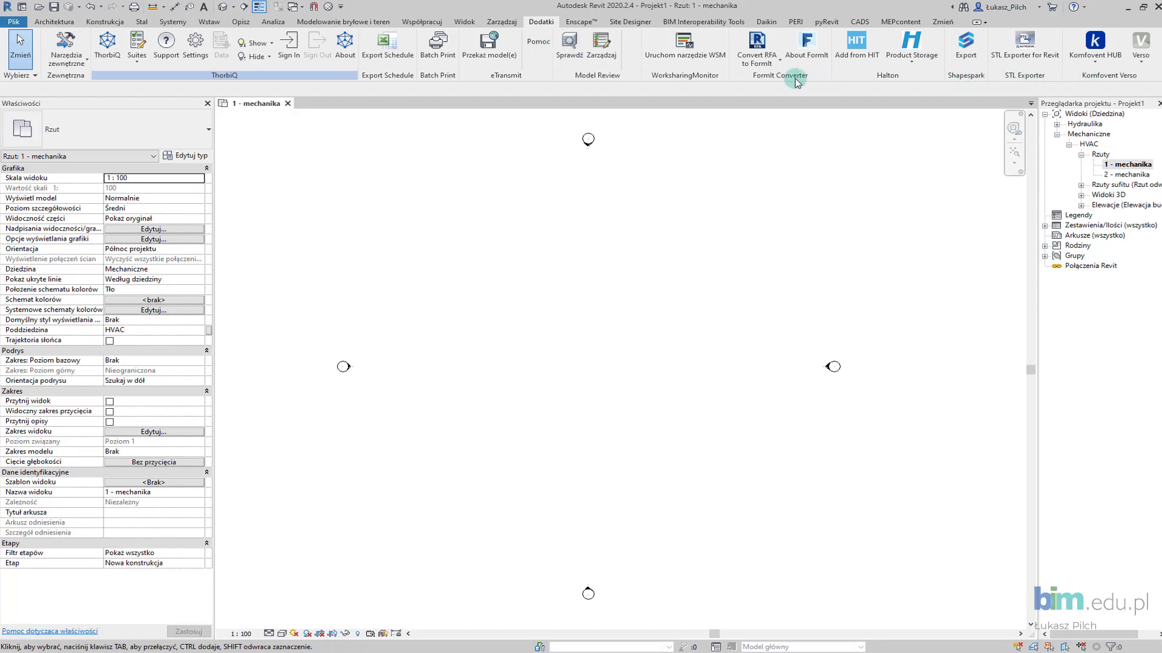
click(580, 23)
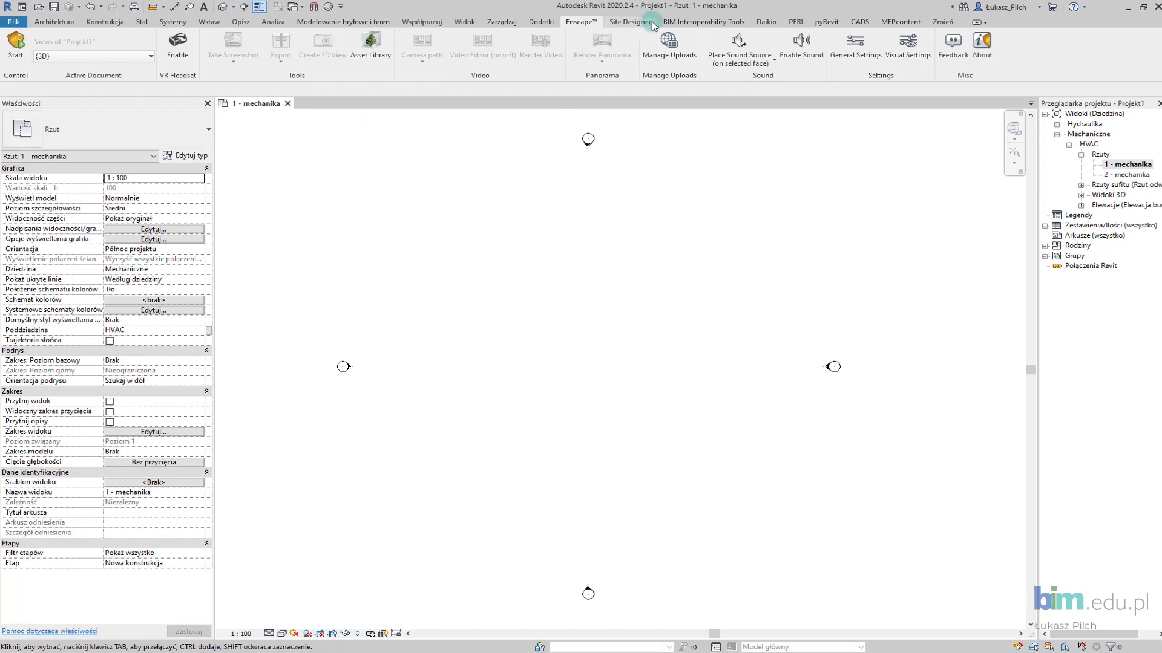
click(632, 22)
click(695, 23)
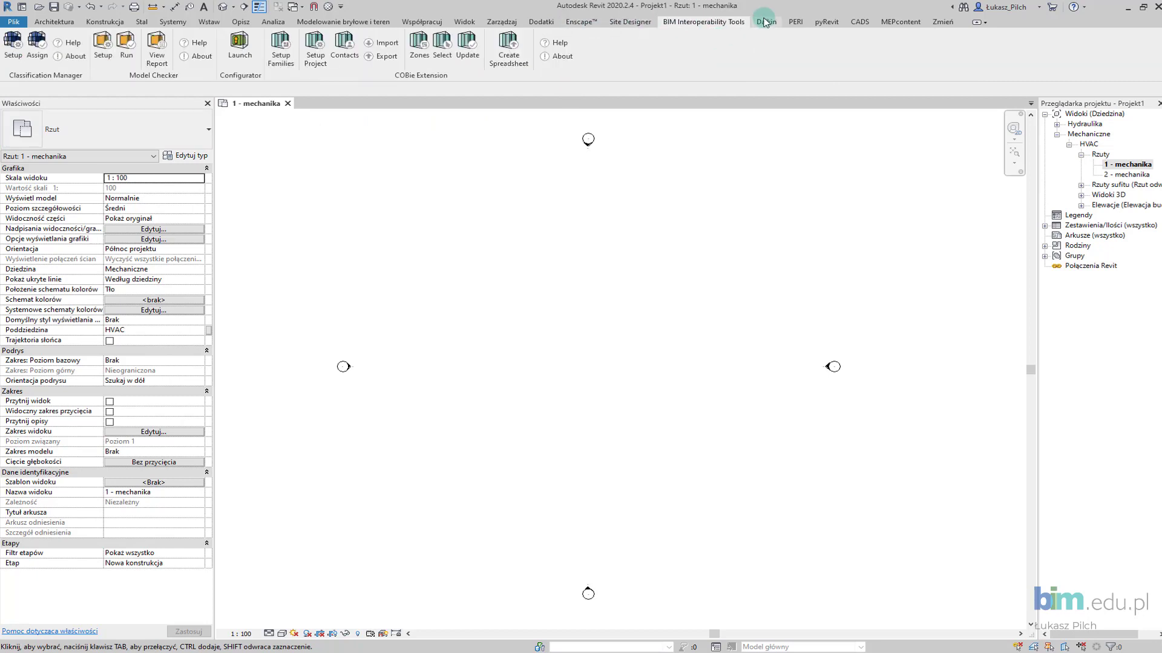
click(766, 22)
click(801, 24)
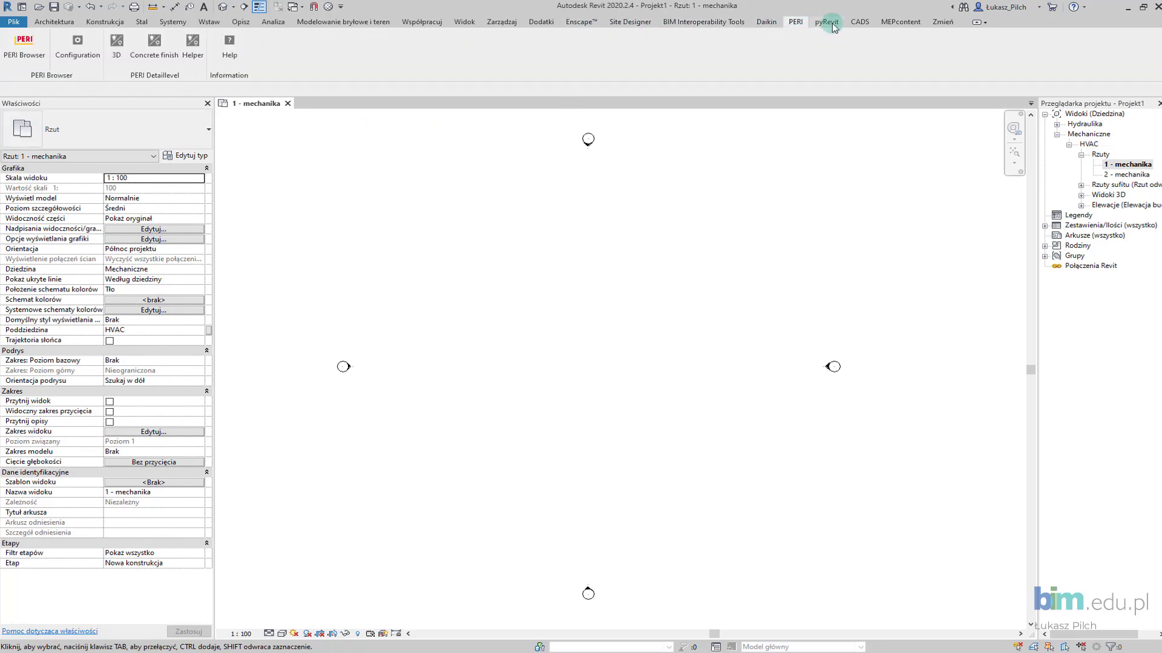
click(833, 23)
click(872, 22)
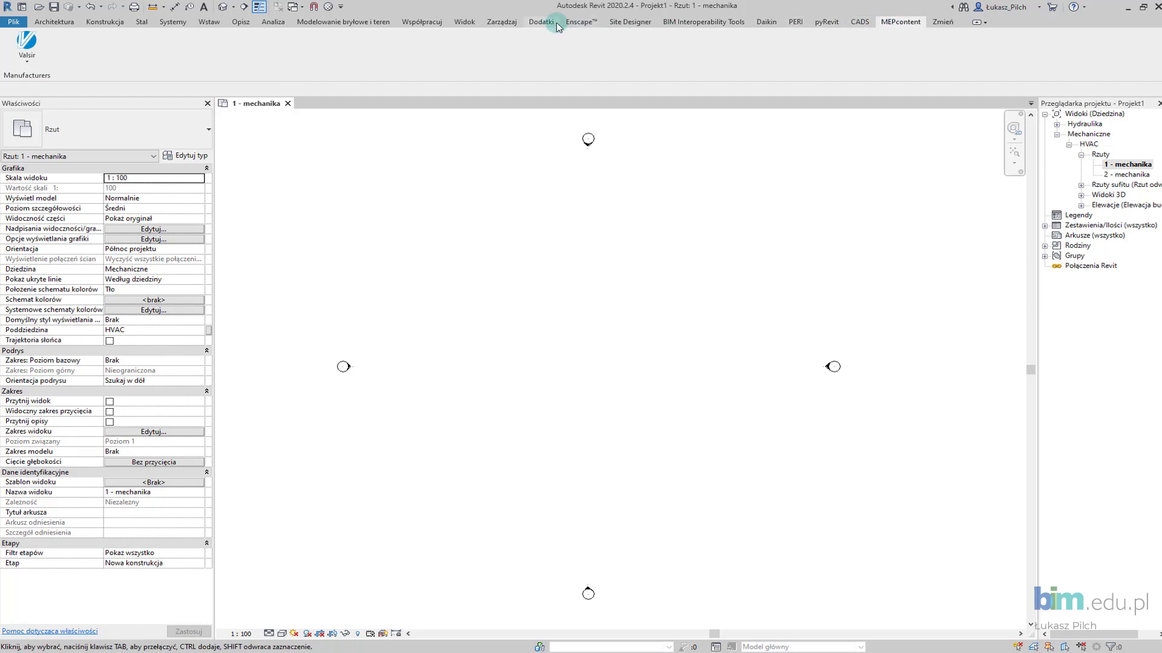
click(898, 24)
click(548, 23)
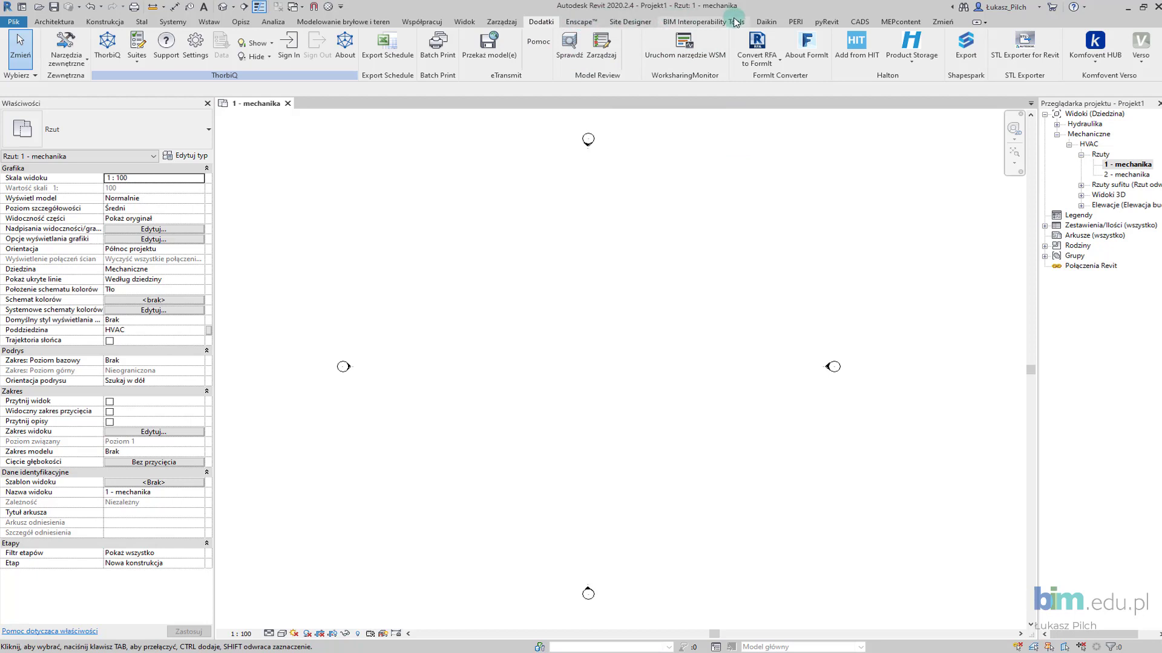
Visit the Zmień tab, nudge the plan slightly left, and return to the Systemy tools
click(943, 22)
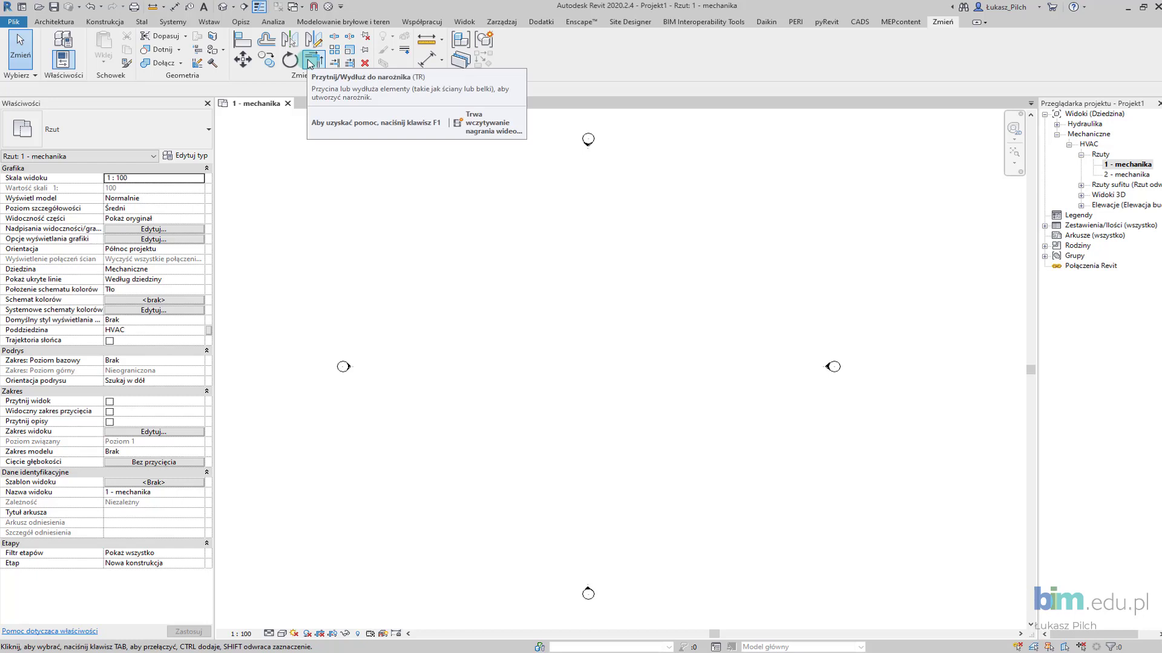
middle_drag(535, 460, 528, 458)
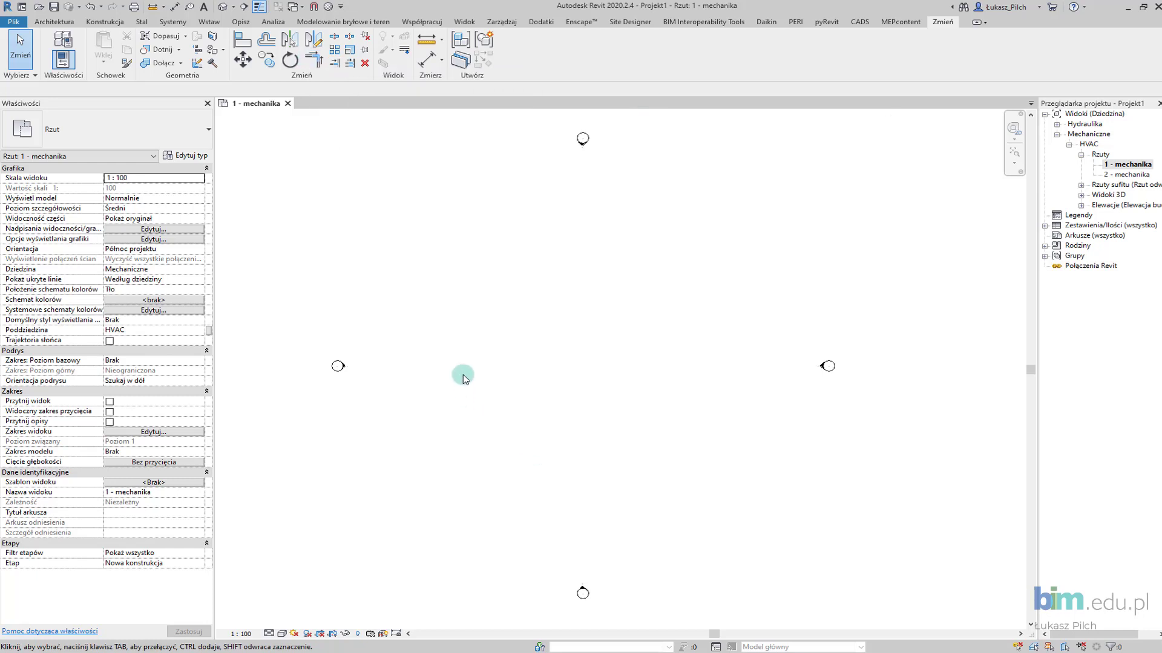
click(178, 28)
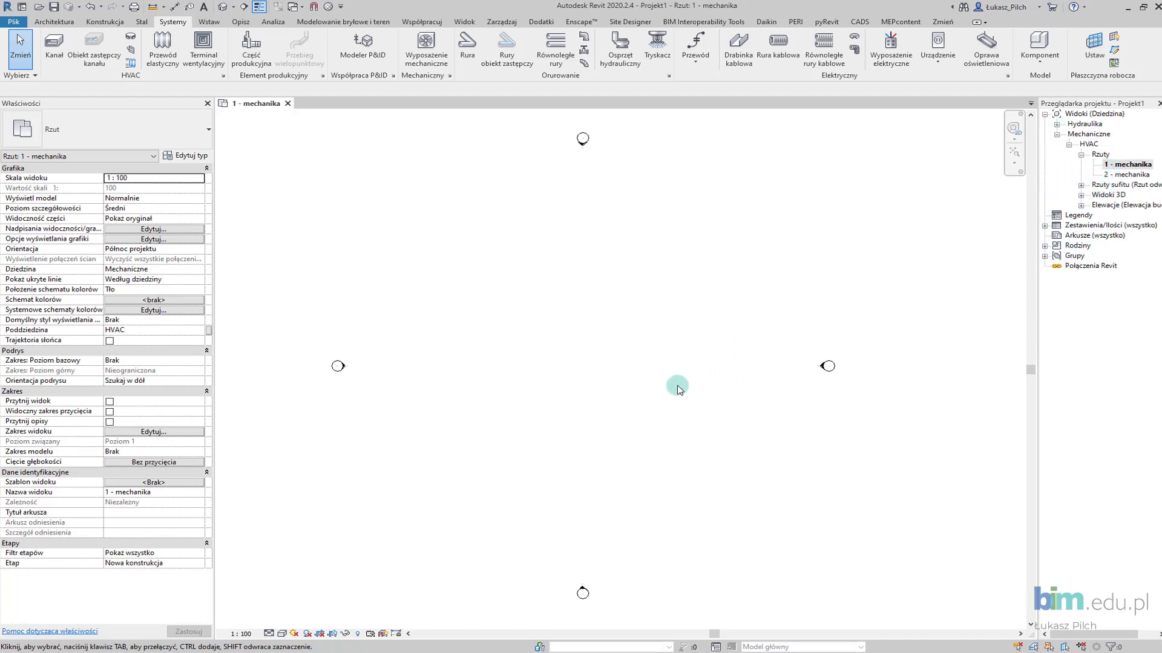
Start the duct tool, which defaults to a 300 × 300 mm supply-air duct at 2750 mm
middle_drag(677, 387, 673, 399)
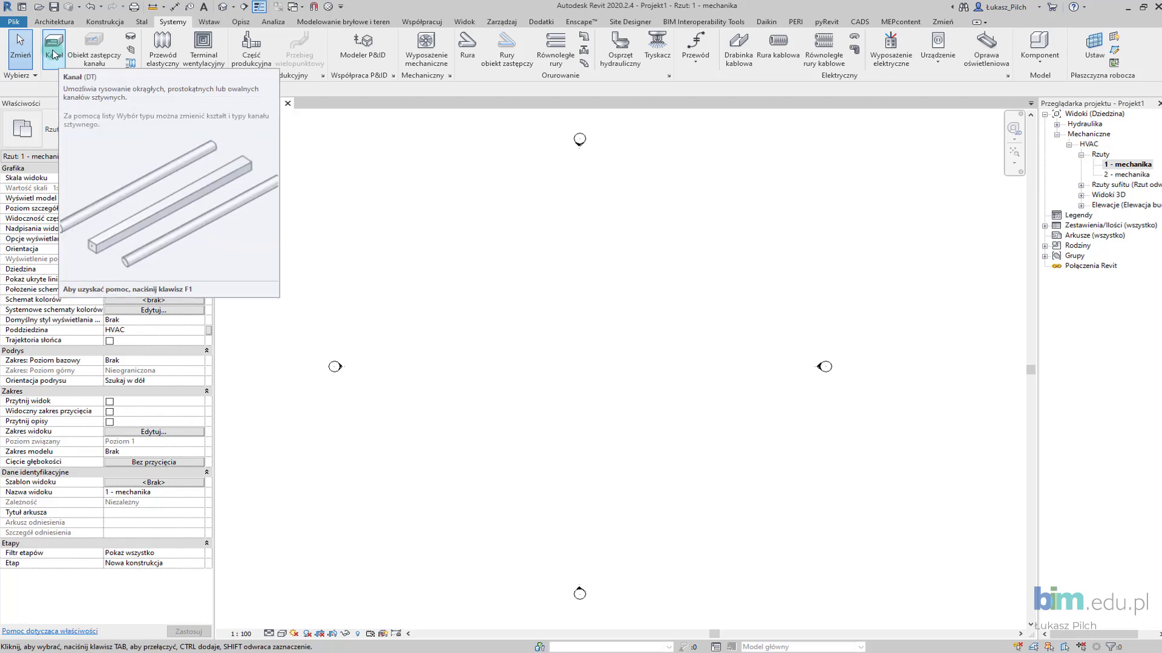
click(54, 55)
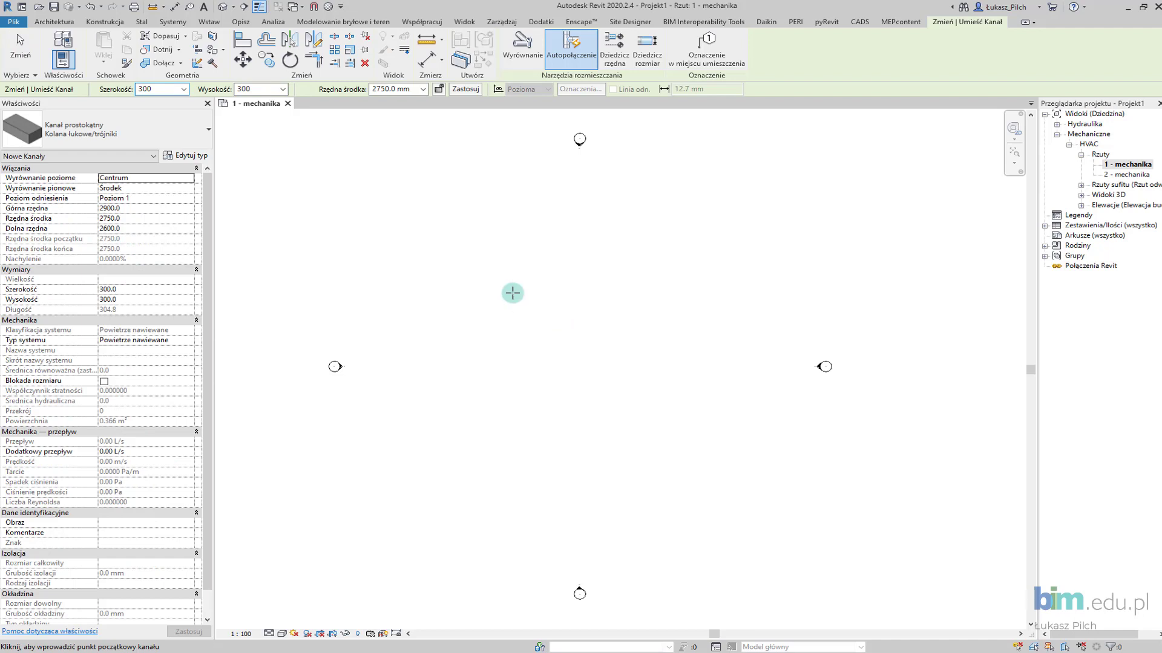
Review the new duct's width and middle elevation values in the Properties palette
double_click(158, 90)
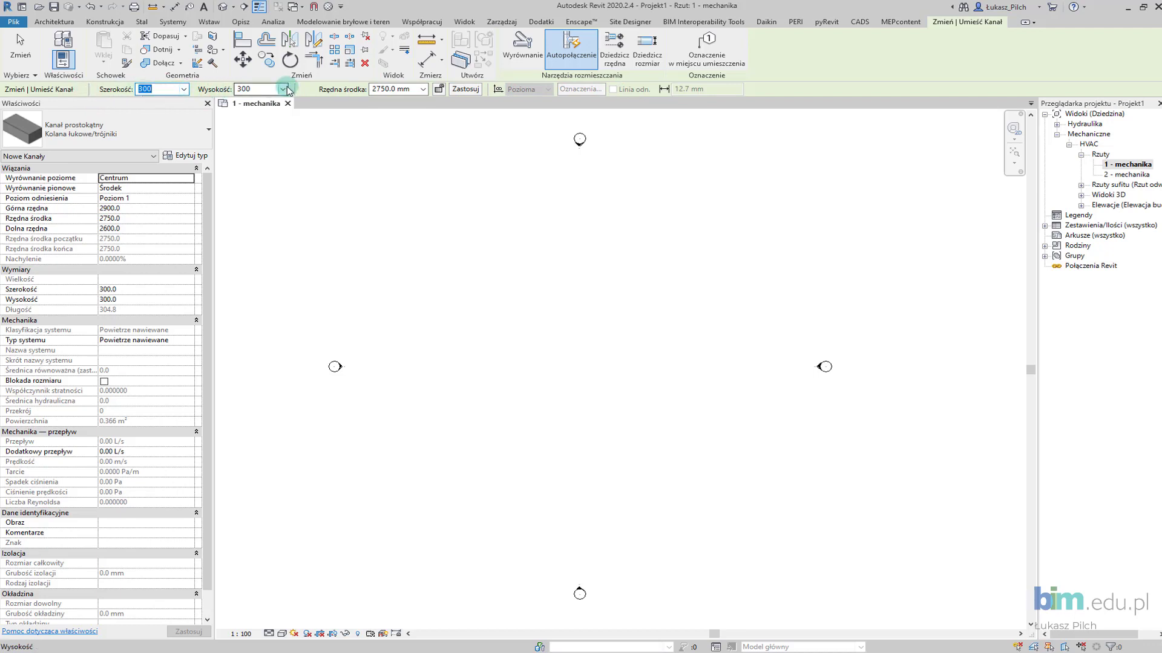
click(388, 89)
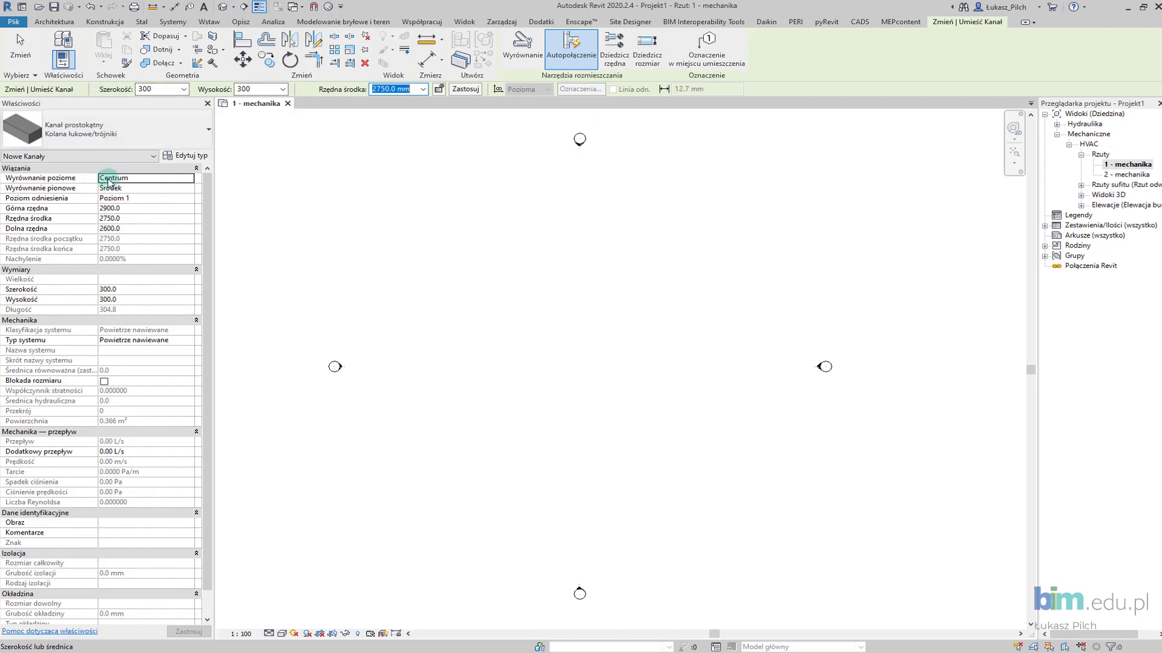
scroll(91, 564, down, 1)
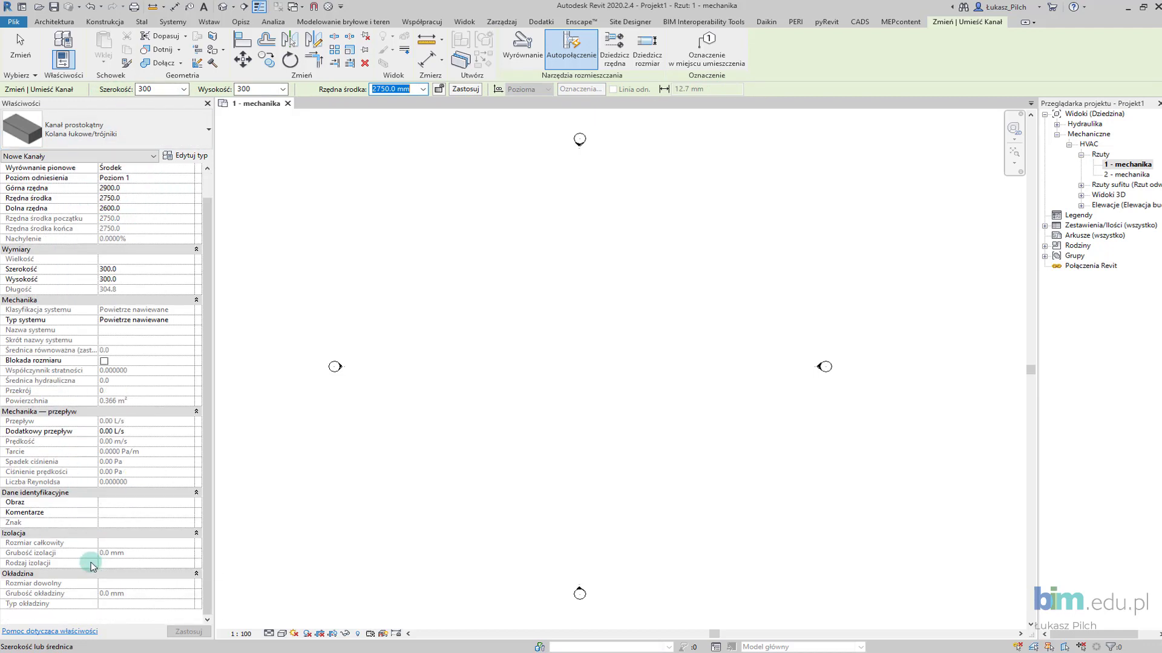
scroll(93, 554, up, 1)
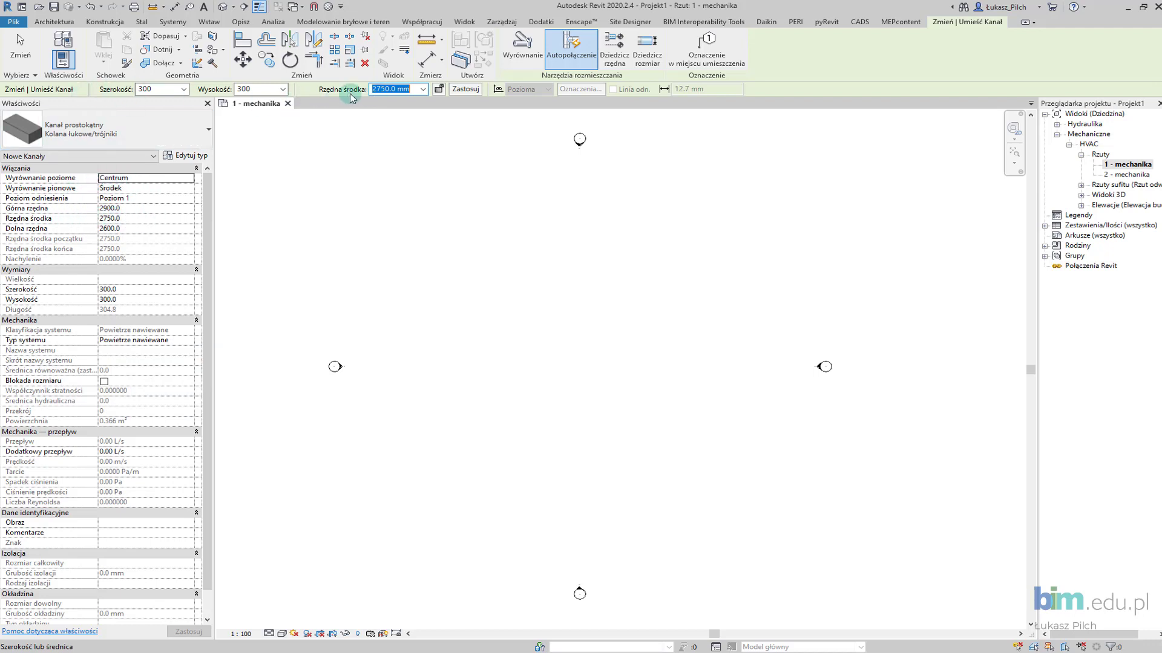
Keep Powietrze nawiewane as the system type and bring up the duct type list
click(190, 343)
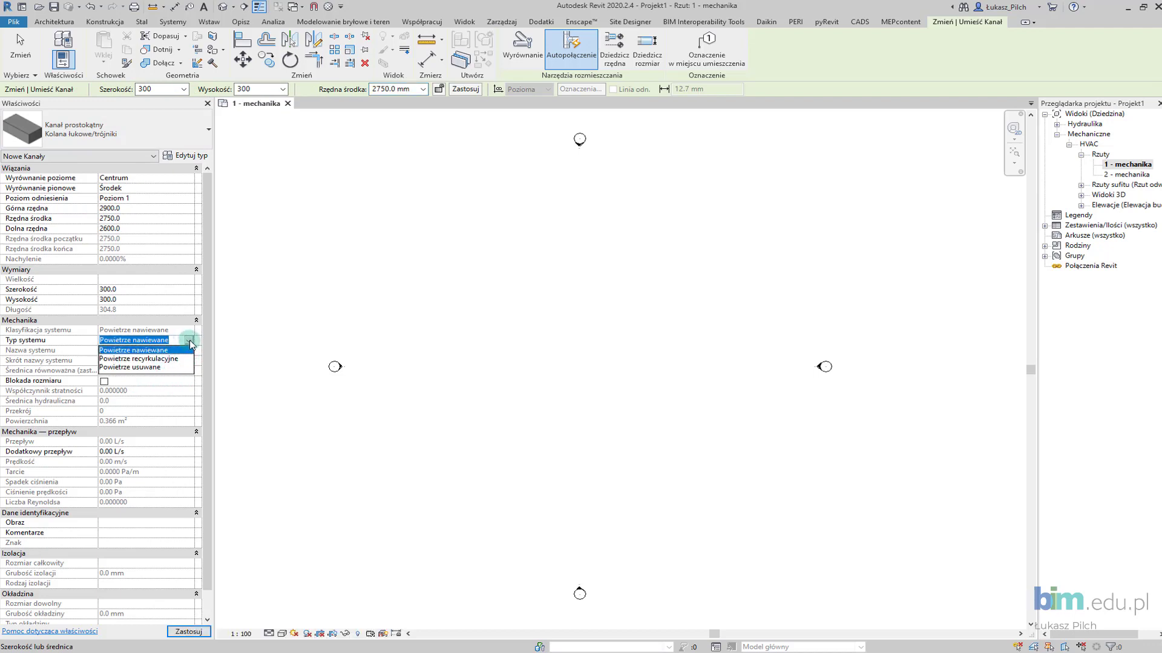
click(190, 343)
scroll(171, 440, down, 1)
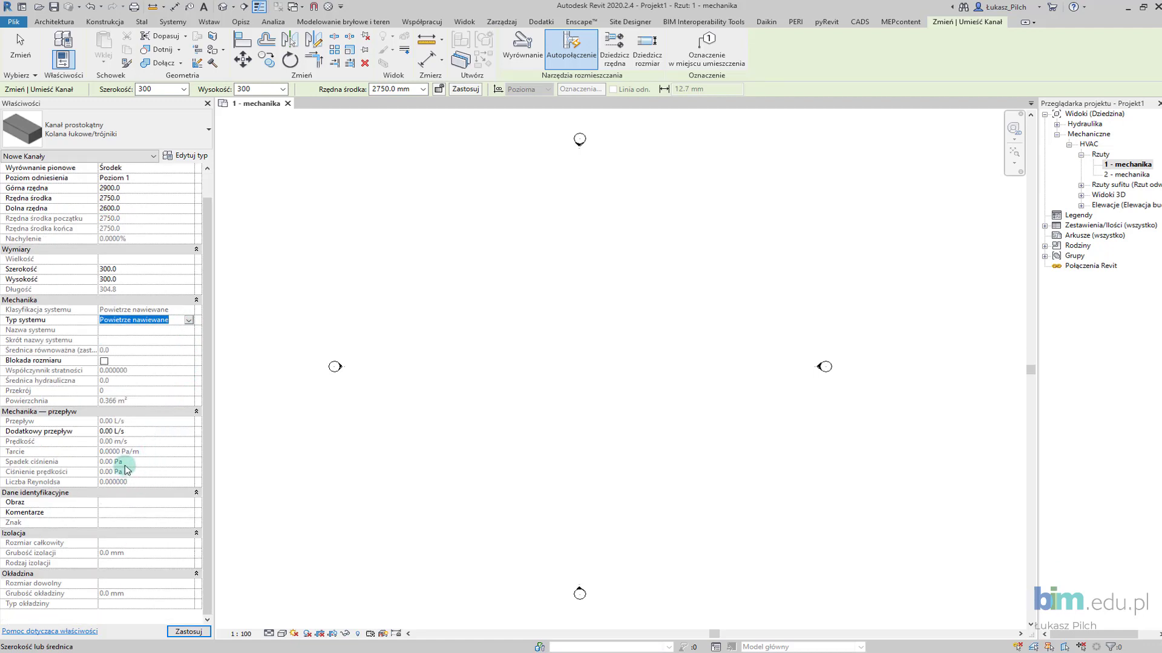
scroll(127, 470, up, 1)
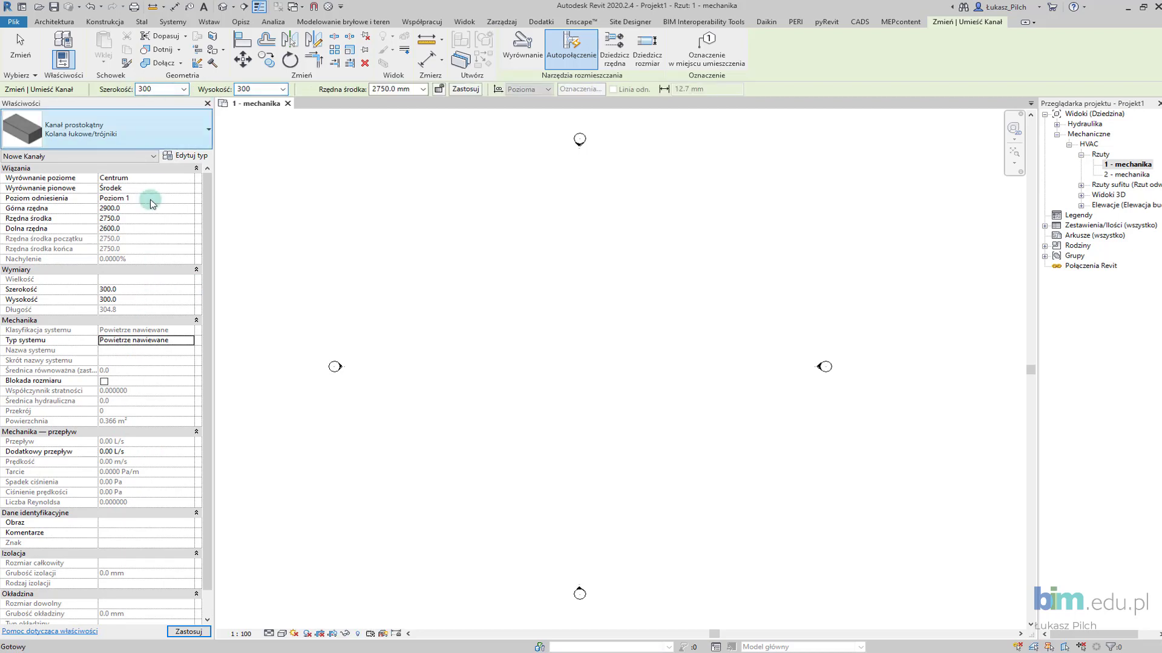
click(106, 144)
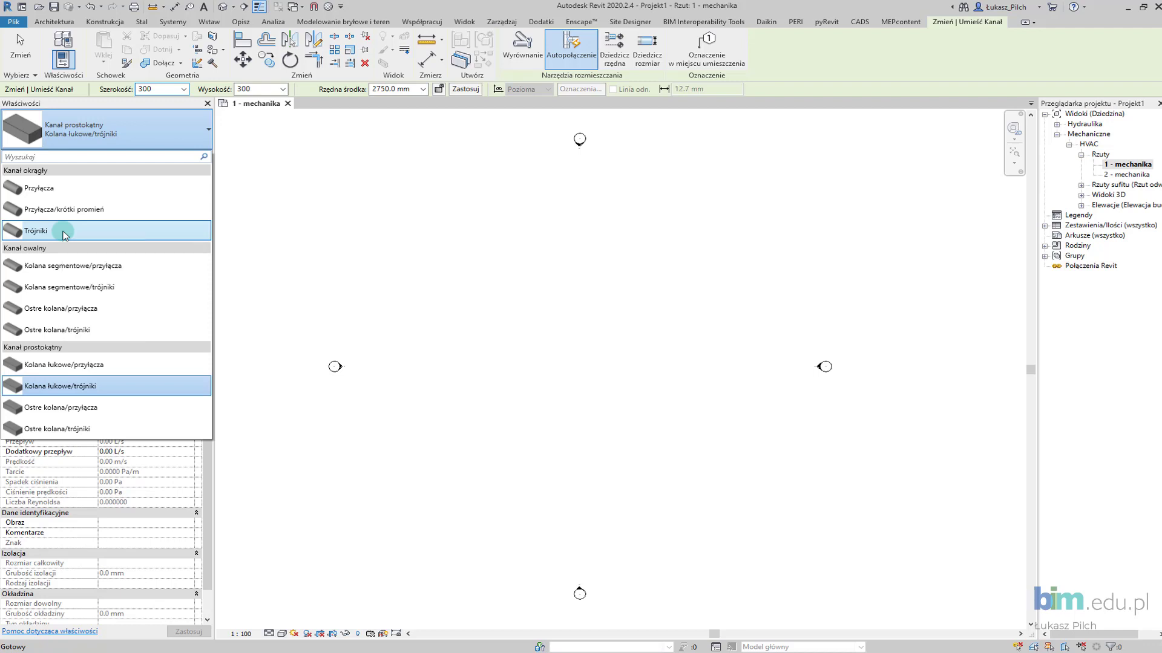
Switch to the round Kanał okrągły: Trójniki type and show its standard diameters, keeping 300 mm
click(64, 232)
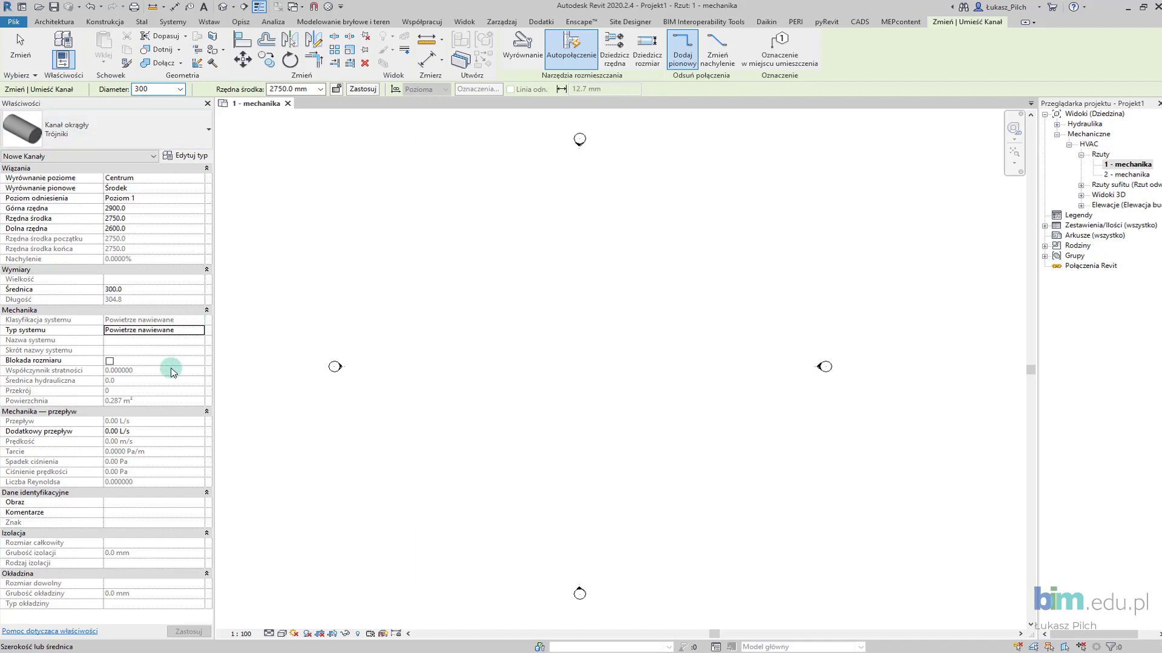
click(153, 289)
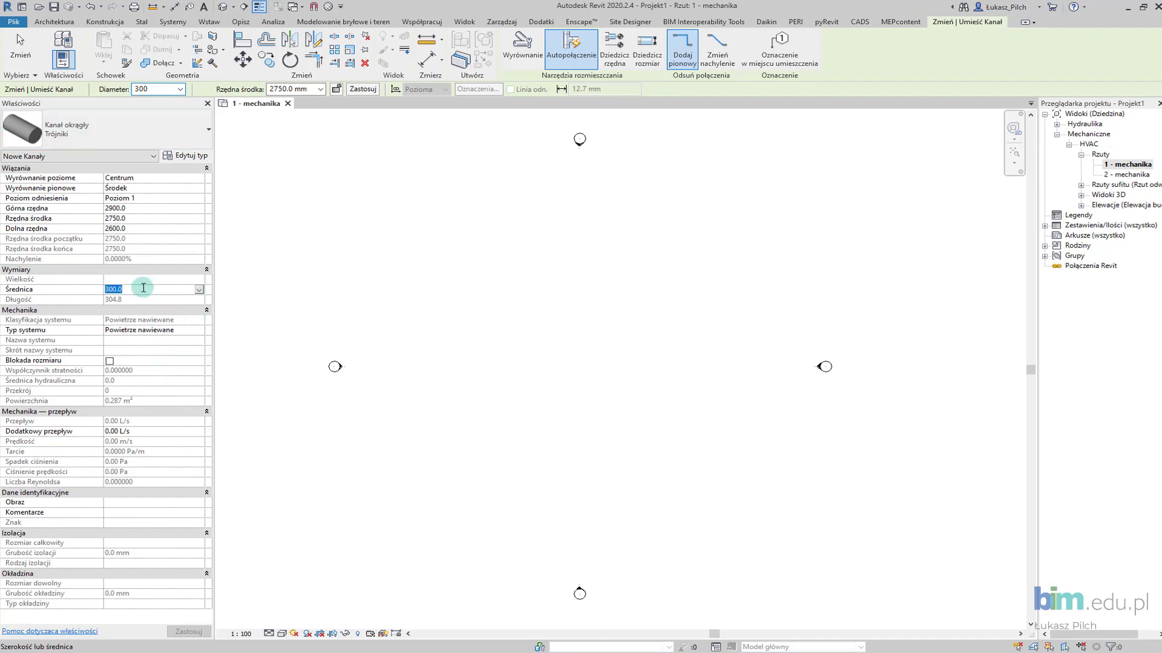
click(200, 293)
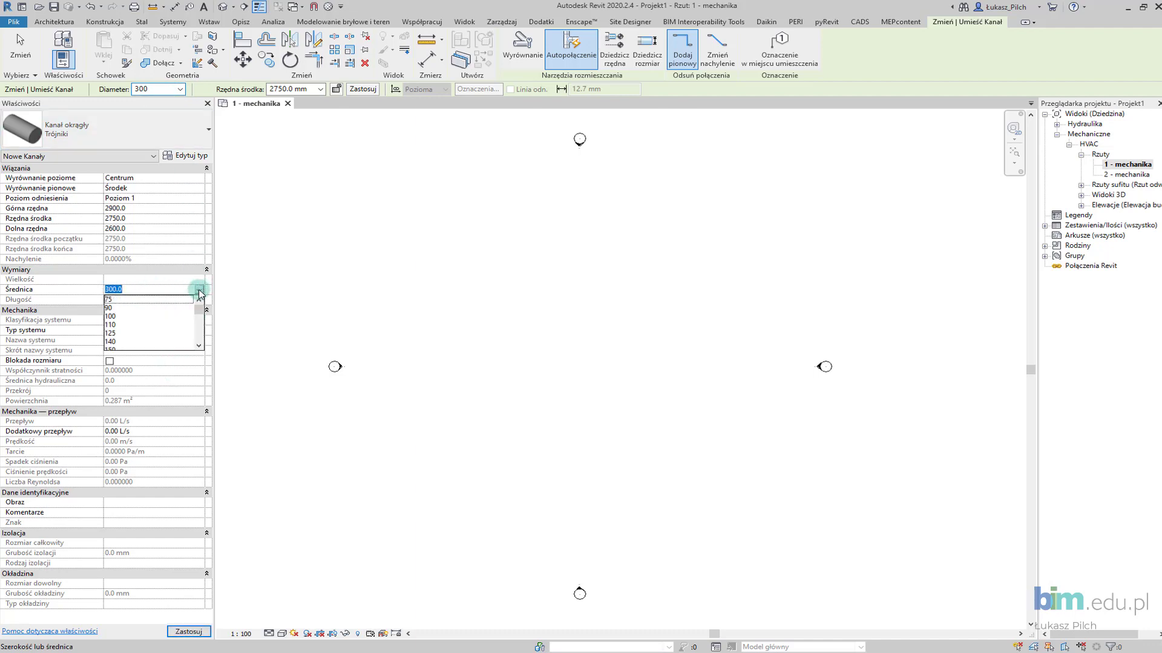
middle_drag(461, 309, 434, 310)
Draw a 7500 mm horizontal round duct to the right, then exit the tool and deselect it
click(416, 306)
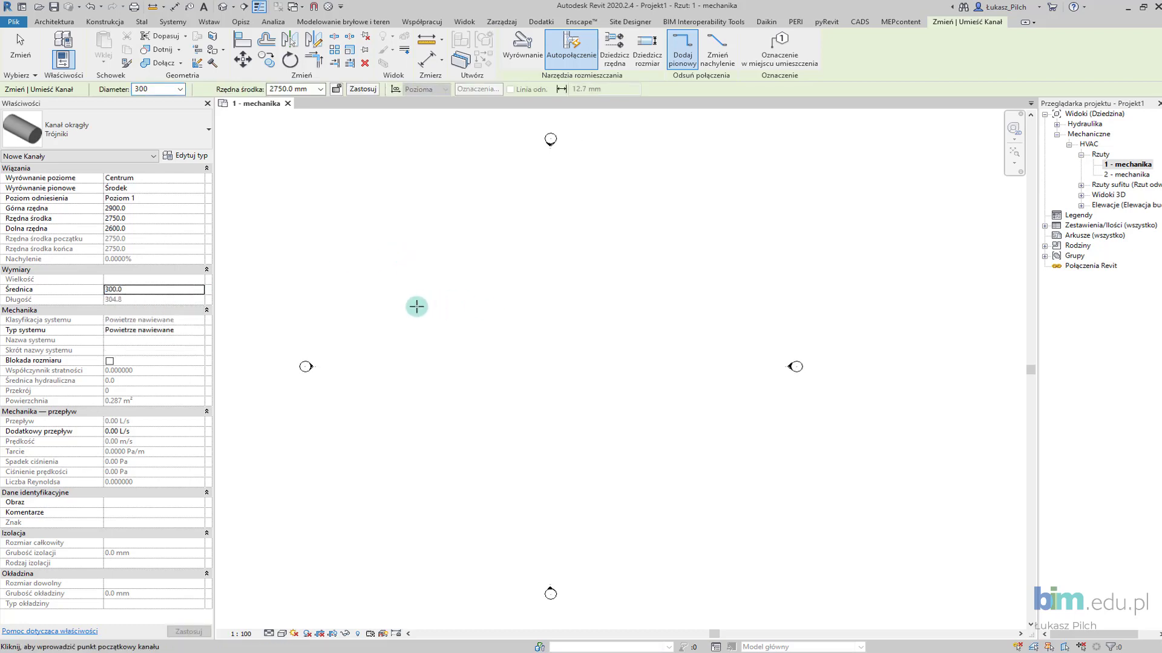
click(490, 306)
scroll(490, 305, up, 2)
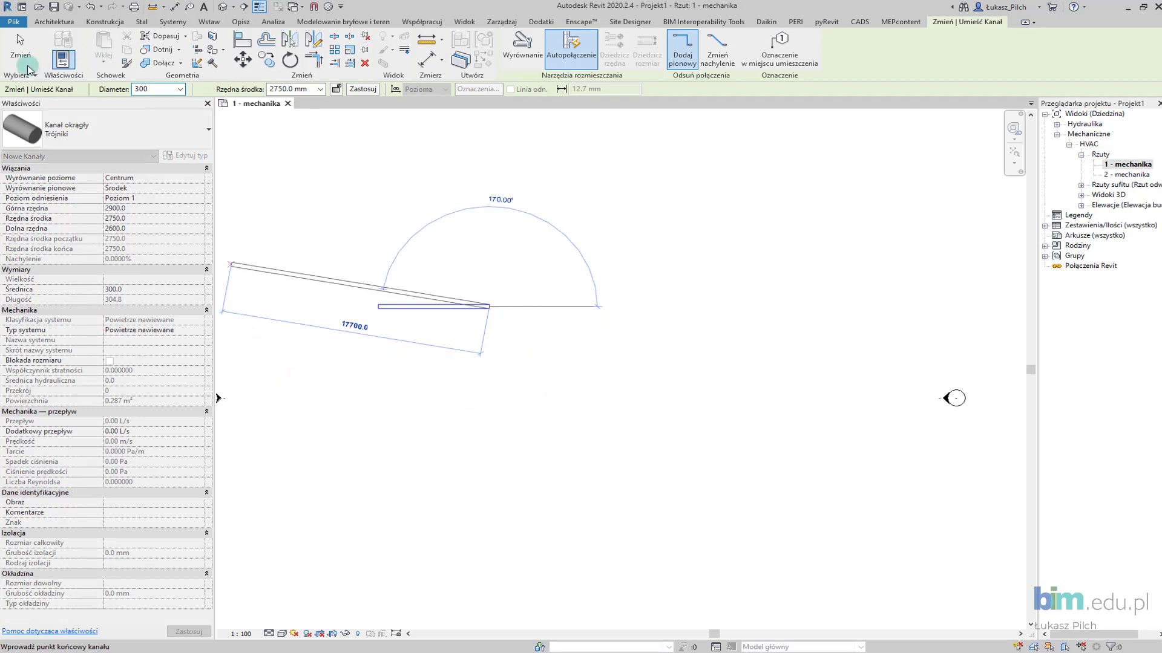
click(27, 65)
scroll(478, 303, down, 2)
click(455, 309)
scroll(458, 311, up, 1)
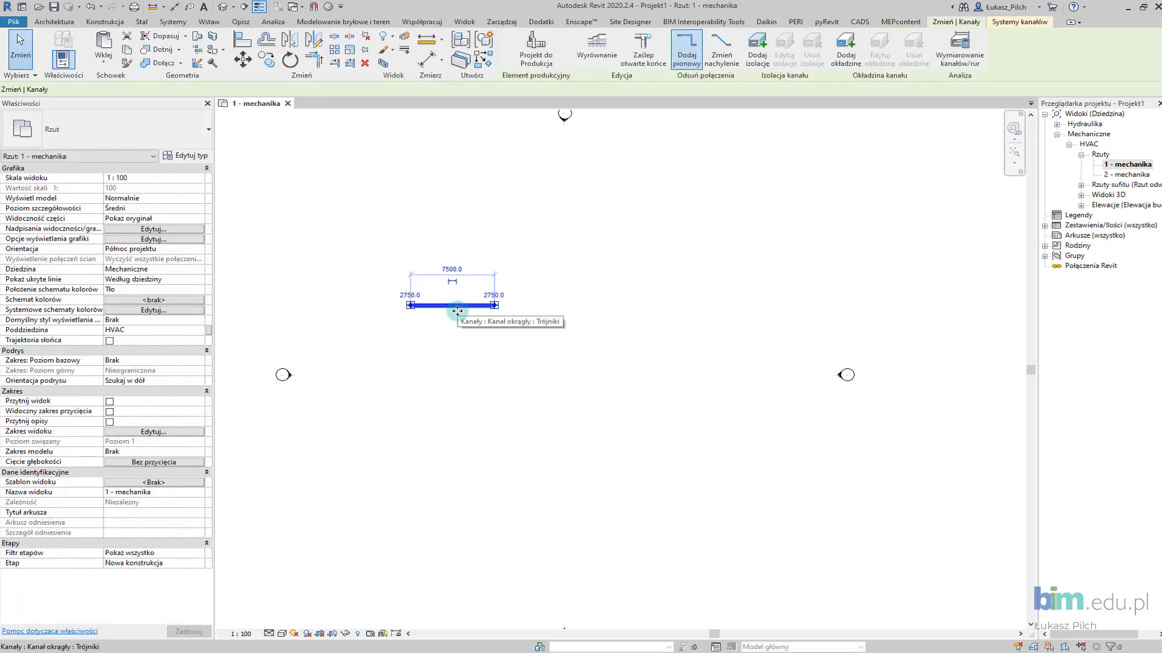
scroll(458, 311, up, 1)
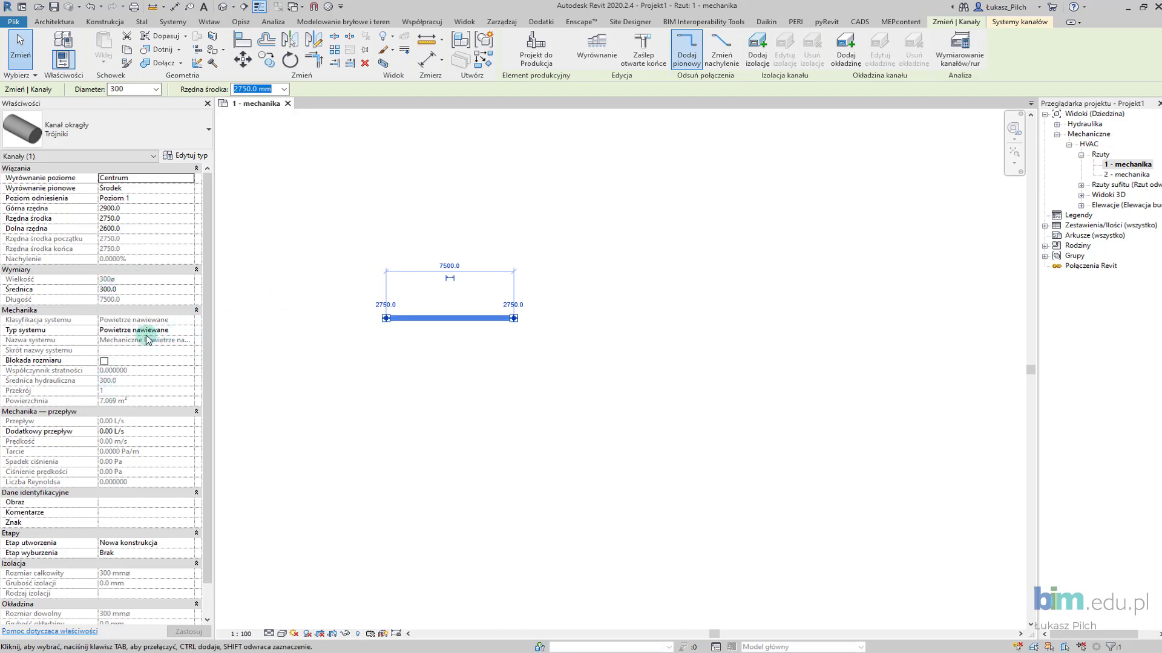
scroll(136, 300, down, 1)
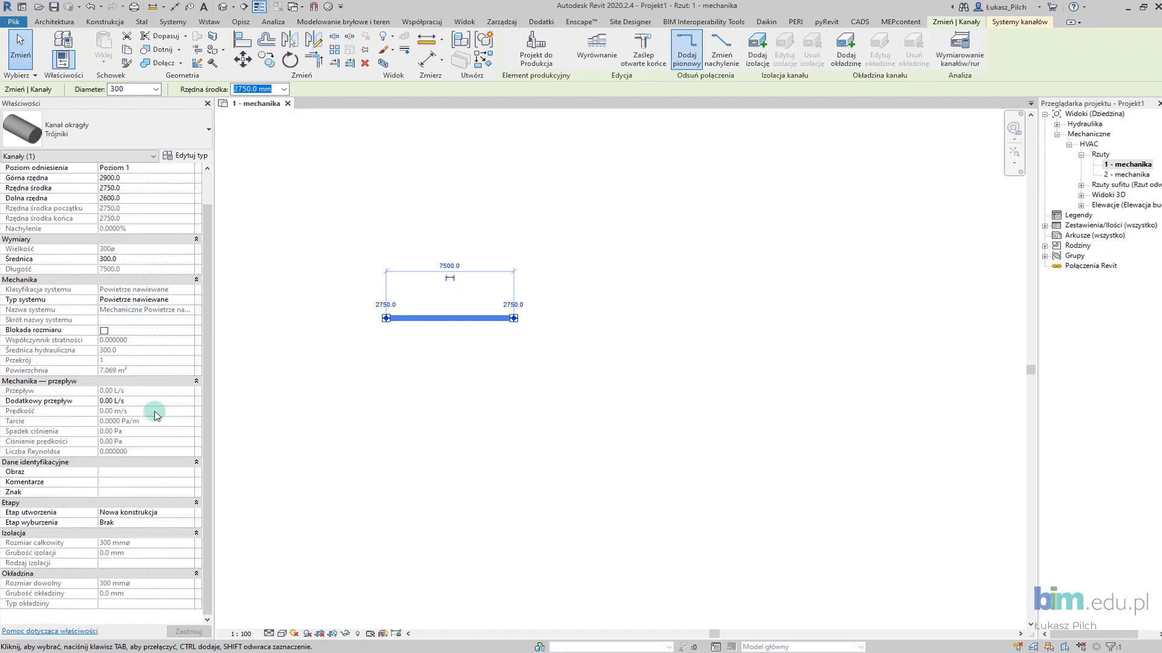
scroll(151, 497, up, 1)
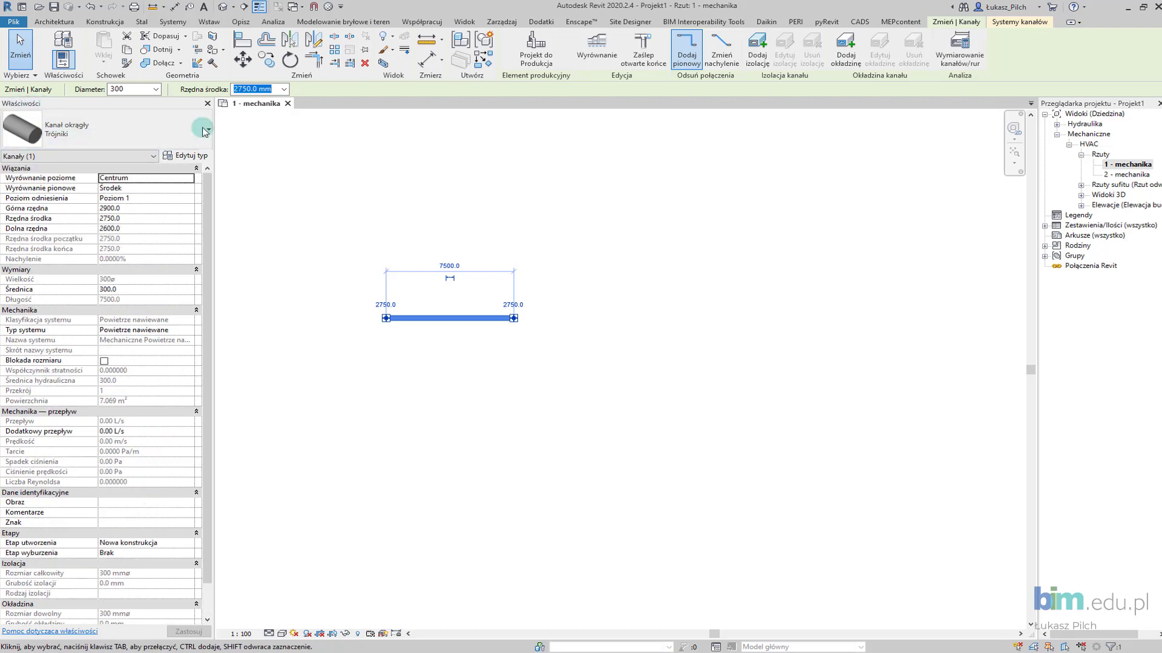
click(388, 209)
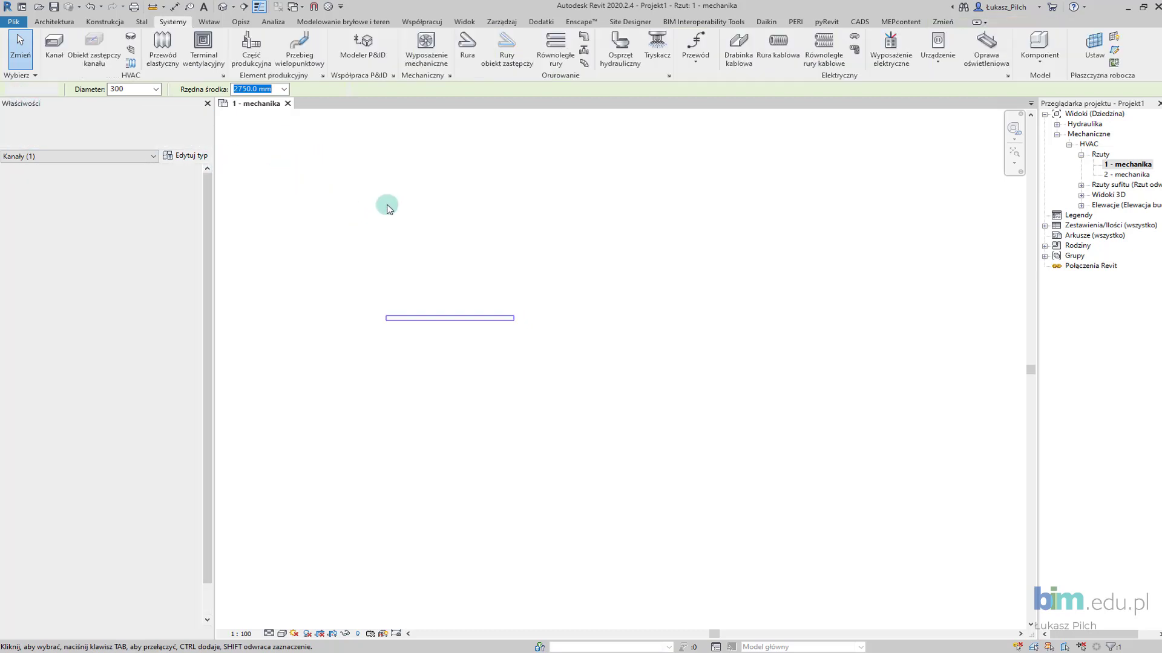
Continue a vertical duct from the horizontal run's right end, creating a 90° M_Kolano okrągłe elbow
click(511, 317)
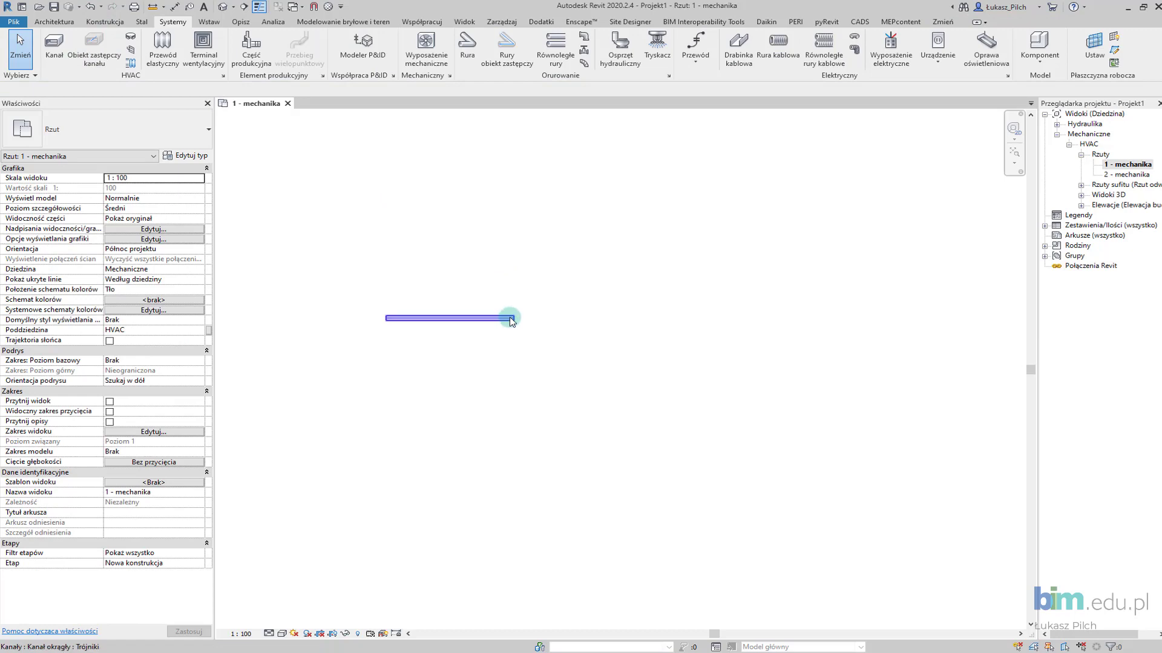
right_click(514, 318)
click(553, 370)
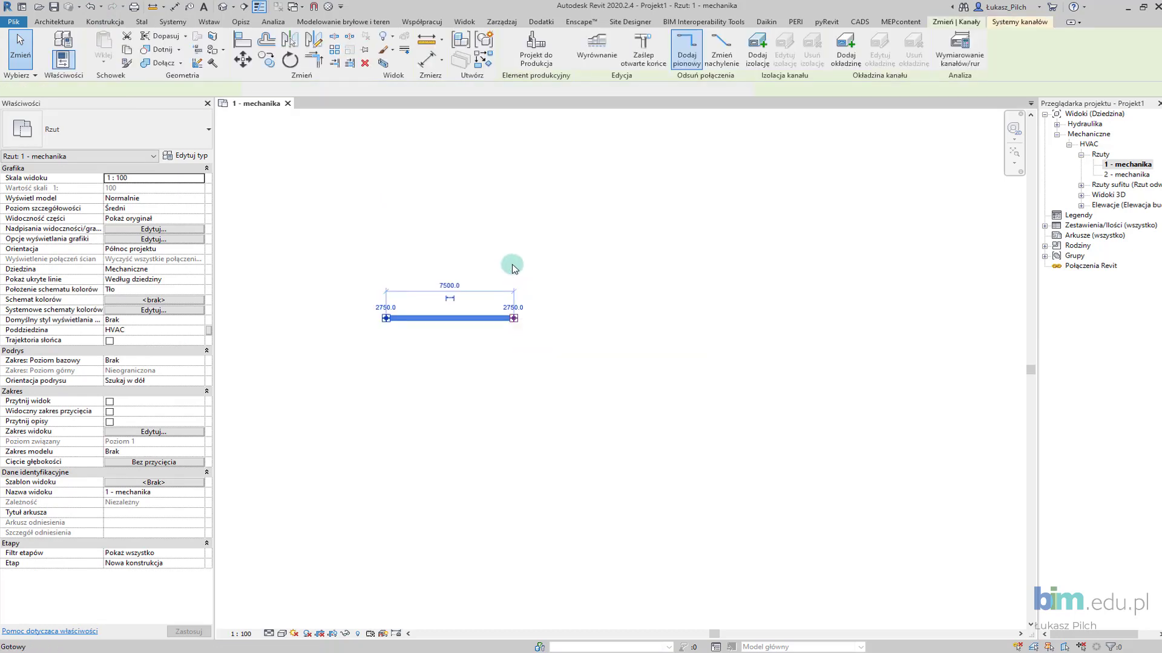
click(28, 52)
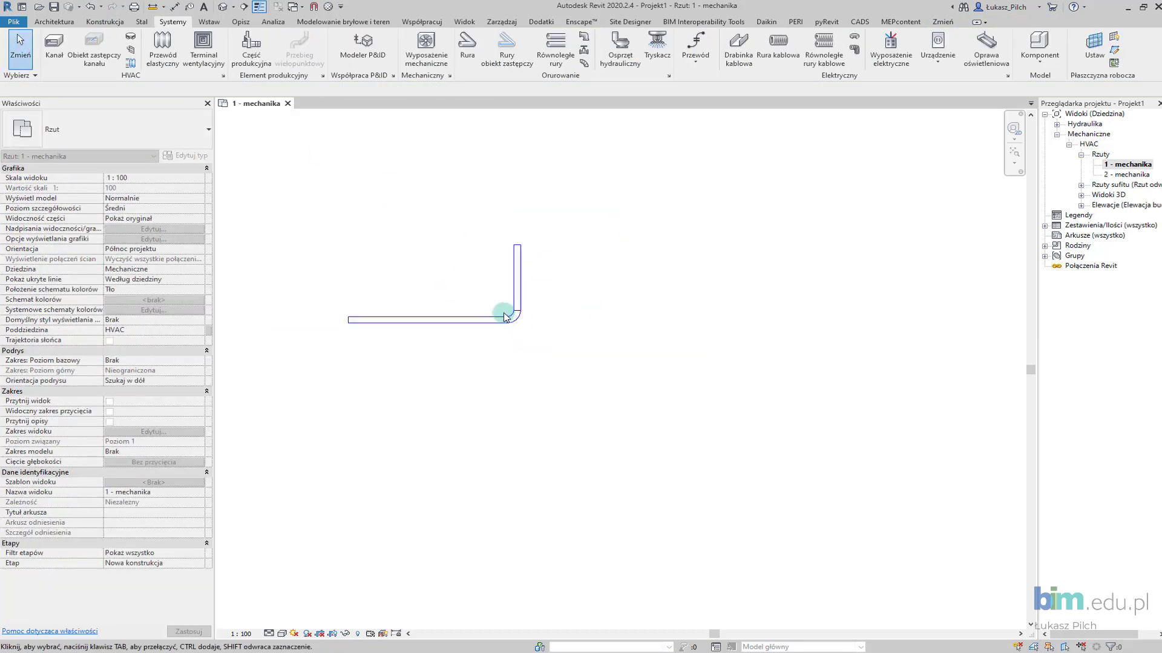
click(531, 342)
middle_drag(531, 342, 593, 371)
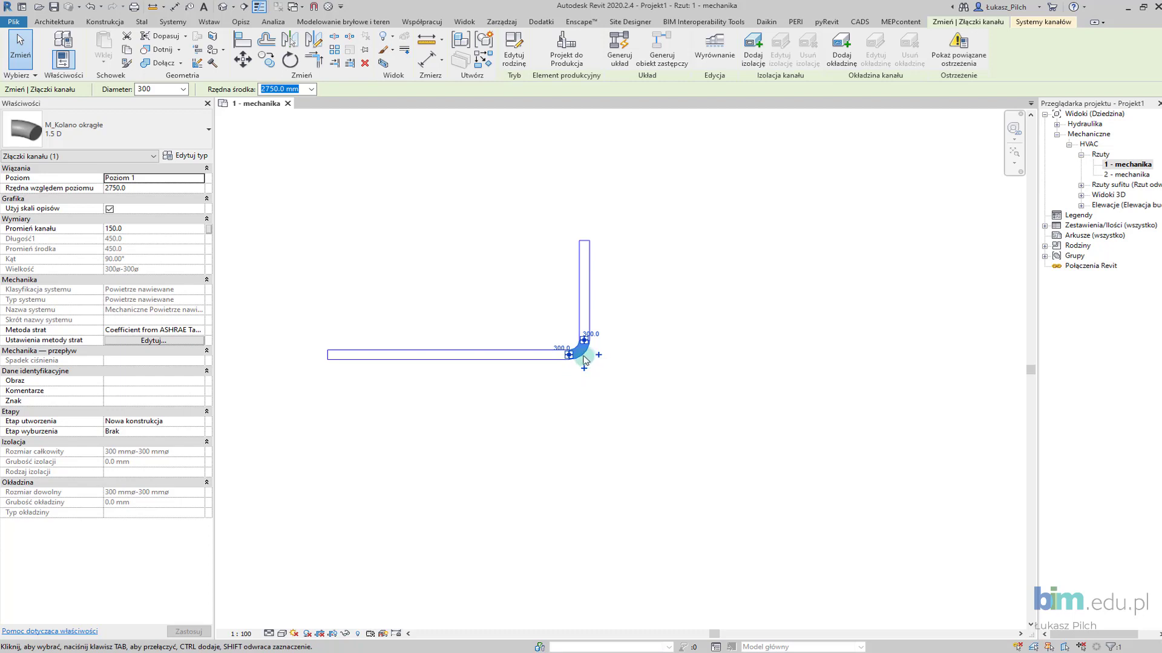
Compare elbow types, leaving the elbow as M_Kolano okrągłe 1.5 D with a 450 mm centre radius
scroll(584, 363, up, 2)
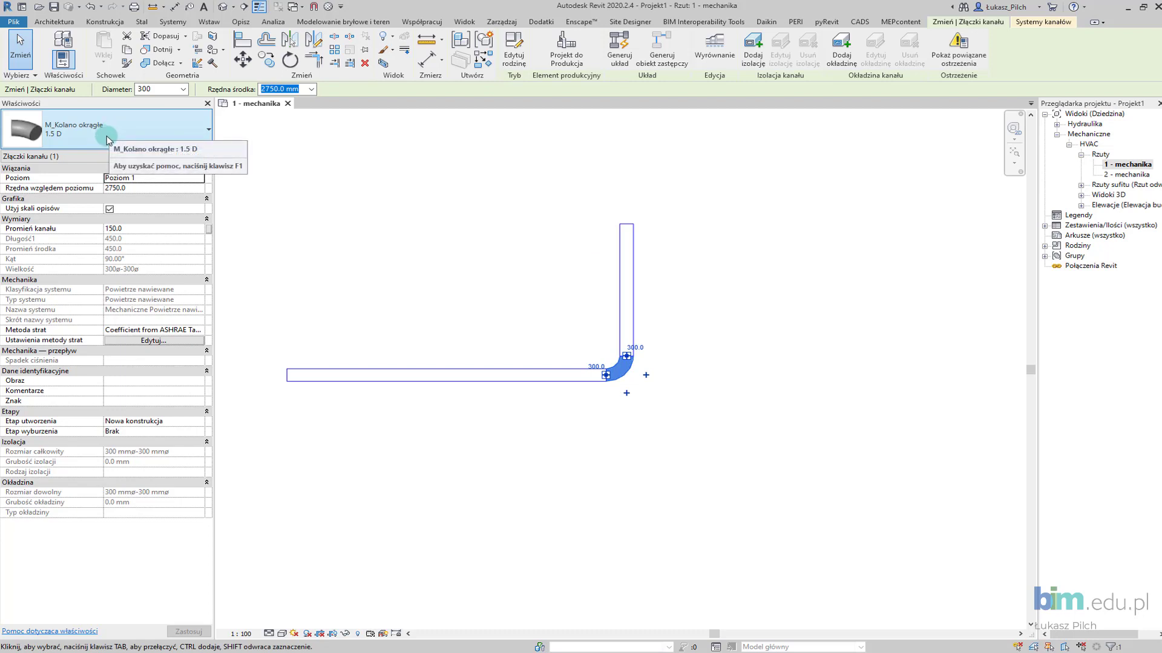
mouse_move(105, 129)
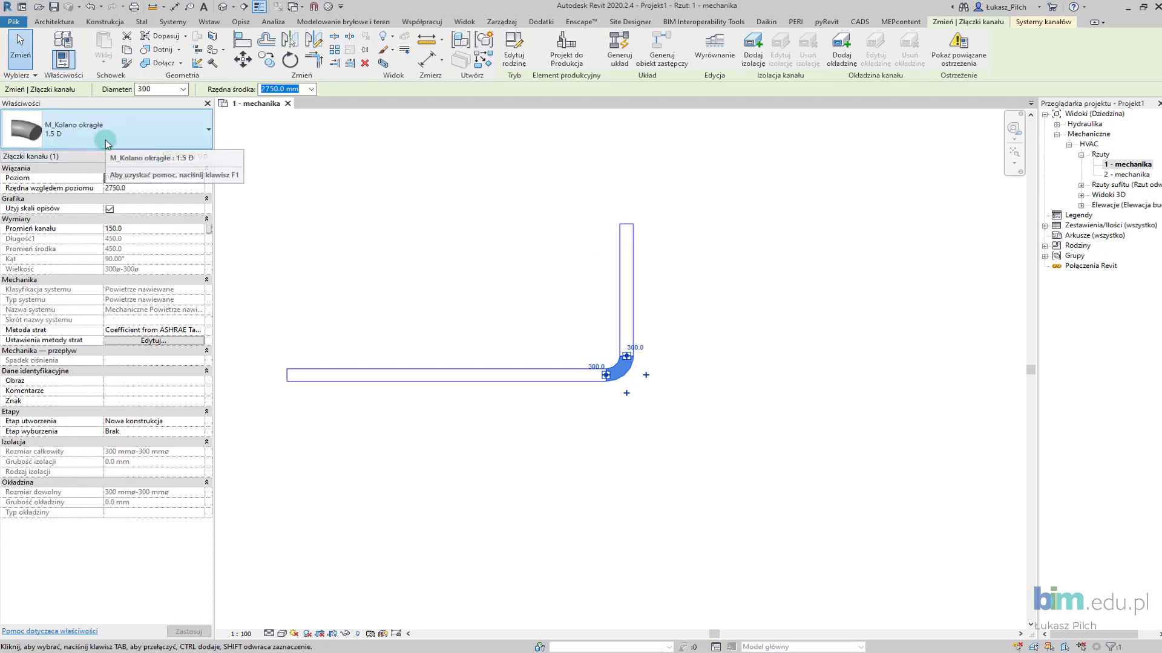
click(99, 138)
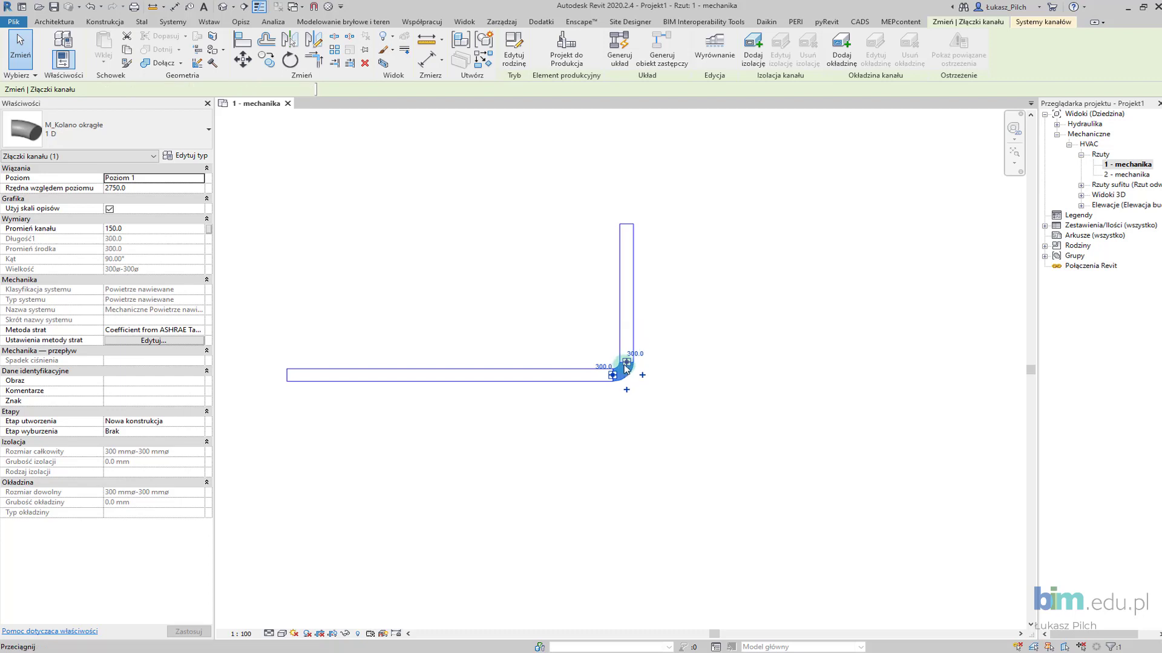
click(105, 129)
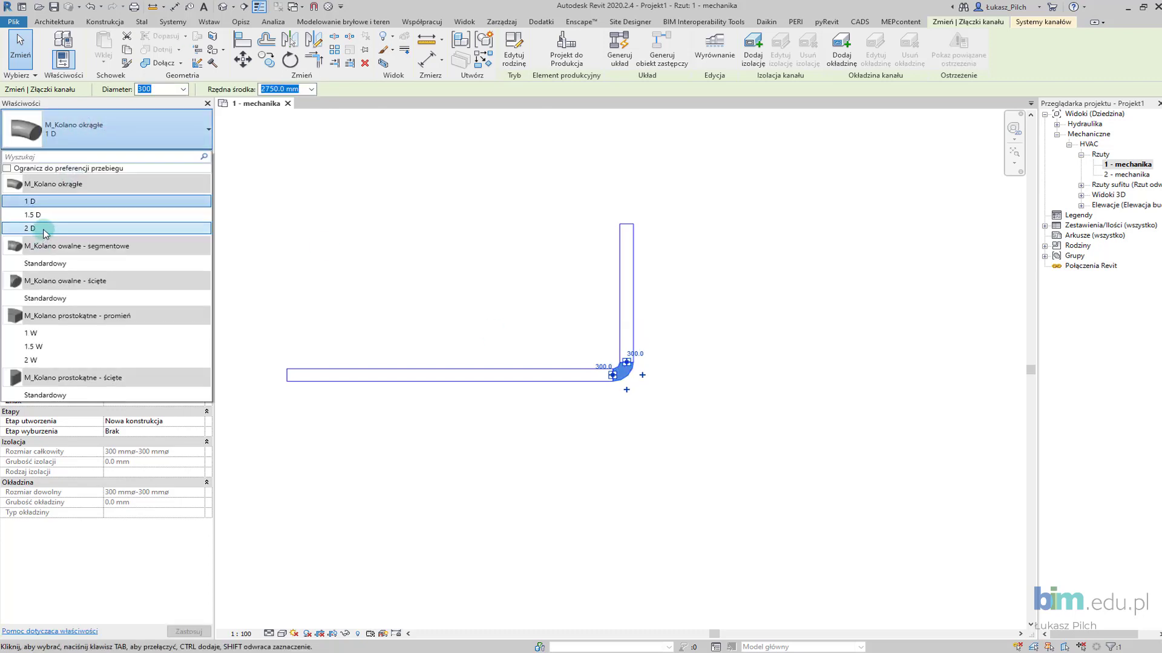
click(42, 230)
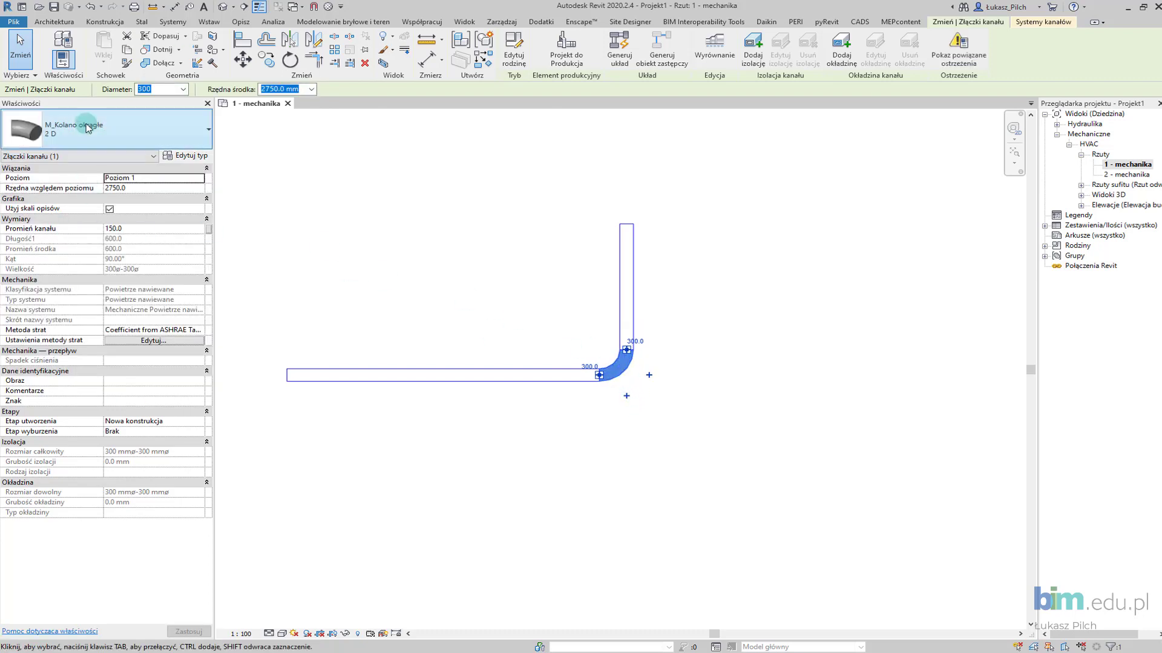
click(105, 129)
click(139, 239)
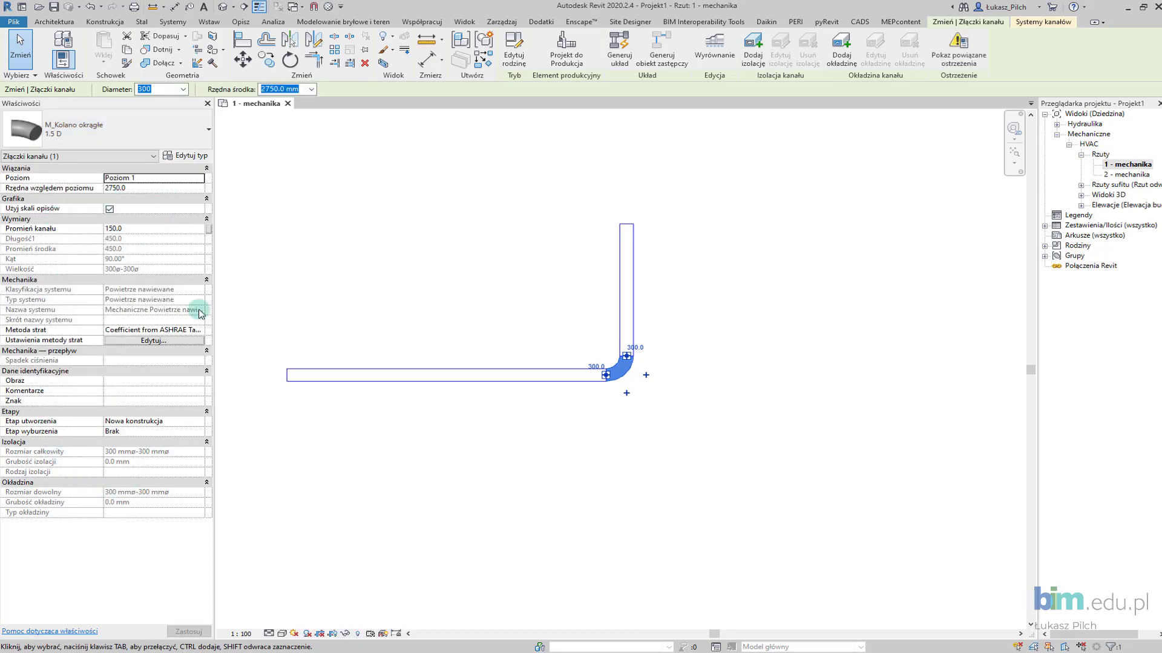
click(181, 159)
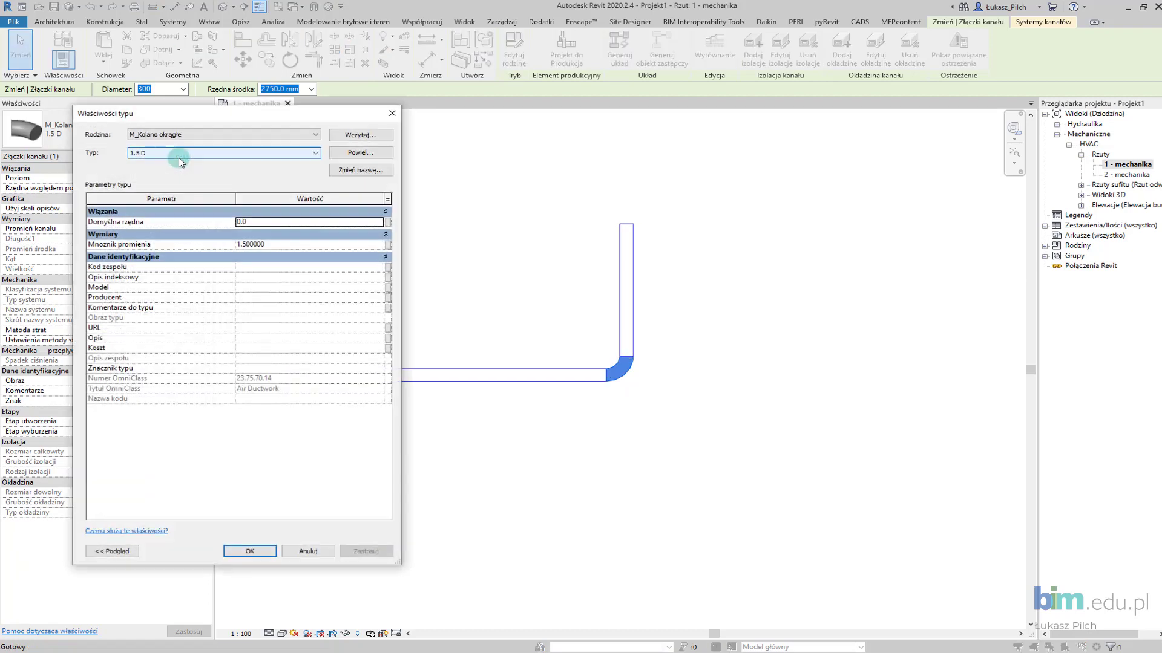
drag(194, 107, 380, 107)
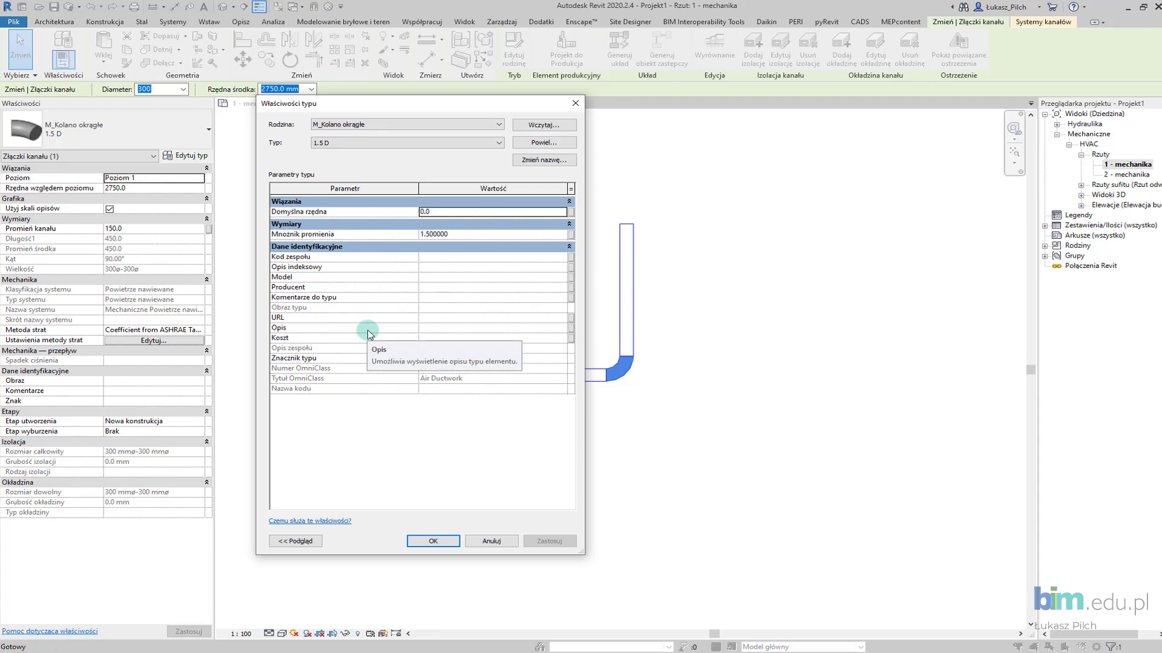
click(443, 279)
click(442, 288)
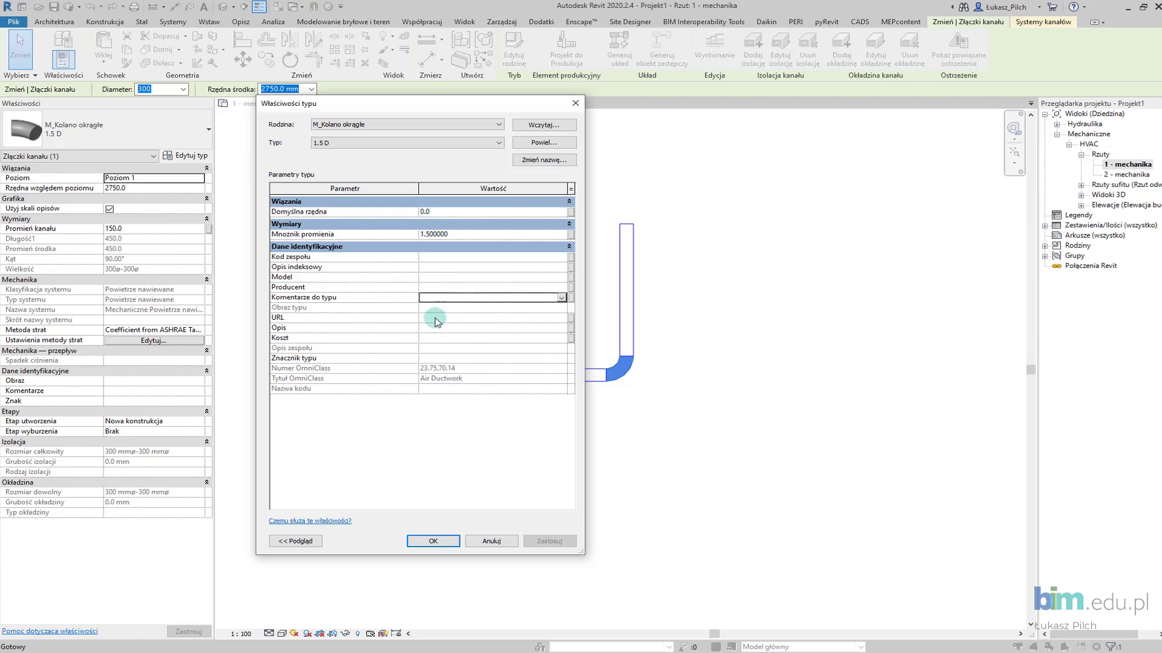
click(436, 319)
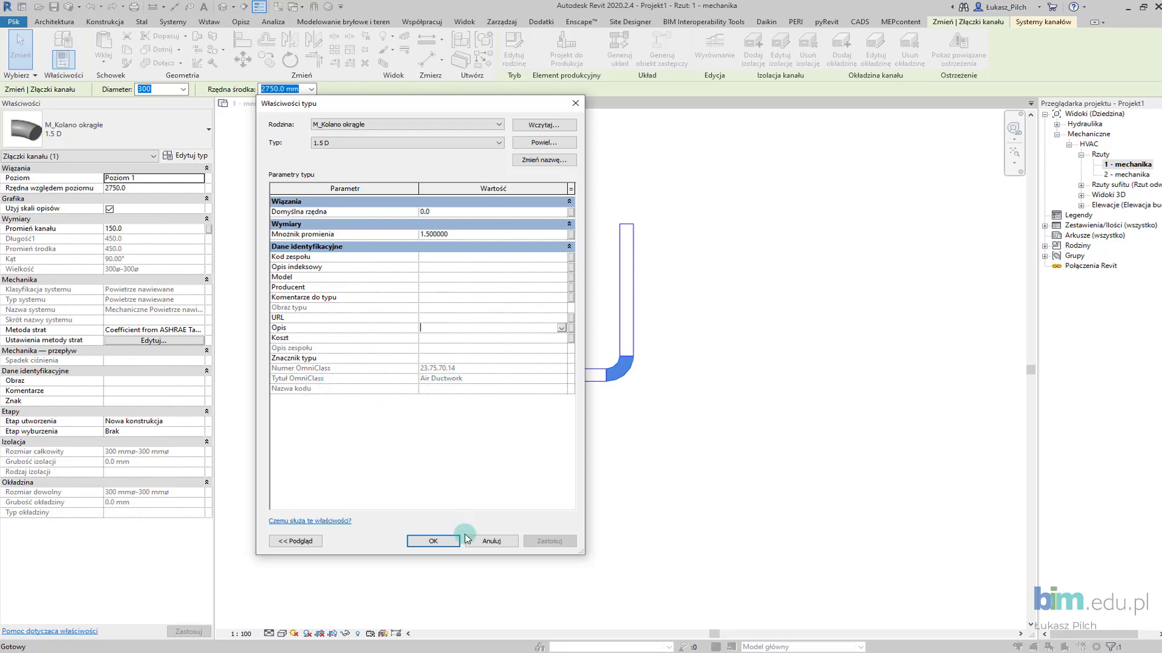
click(433, 541)
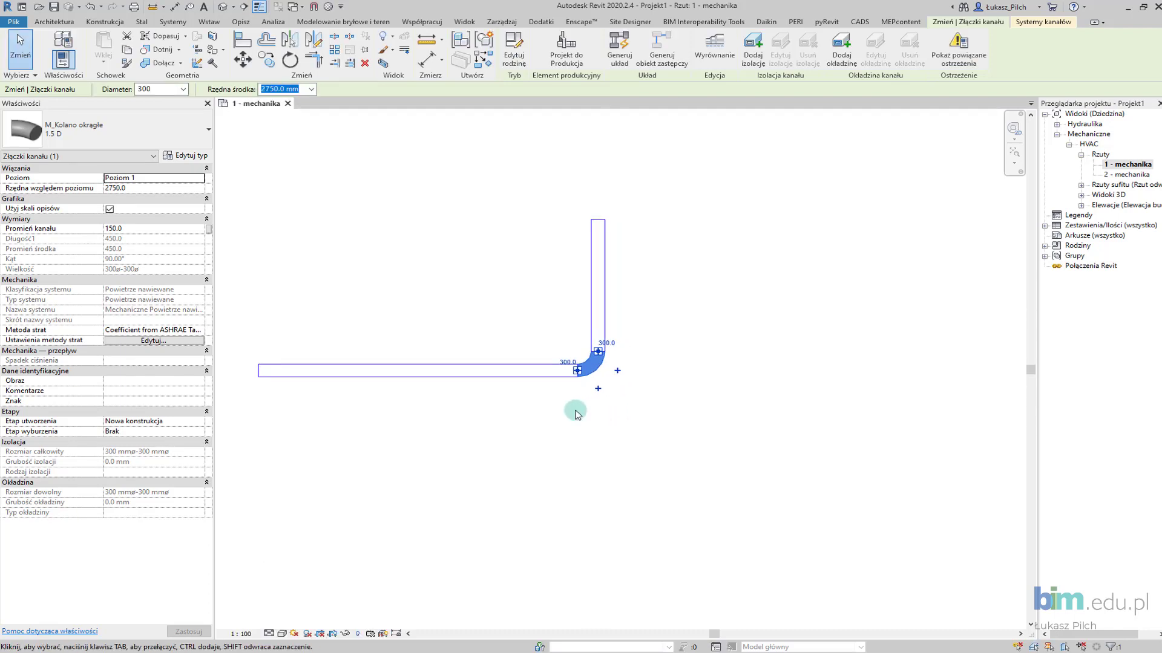
Deselect the elbow and widen the Project Browser so full view names show
scroll(575, 412, down, 2)
click(635, 462)
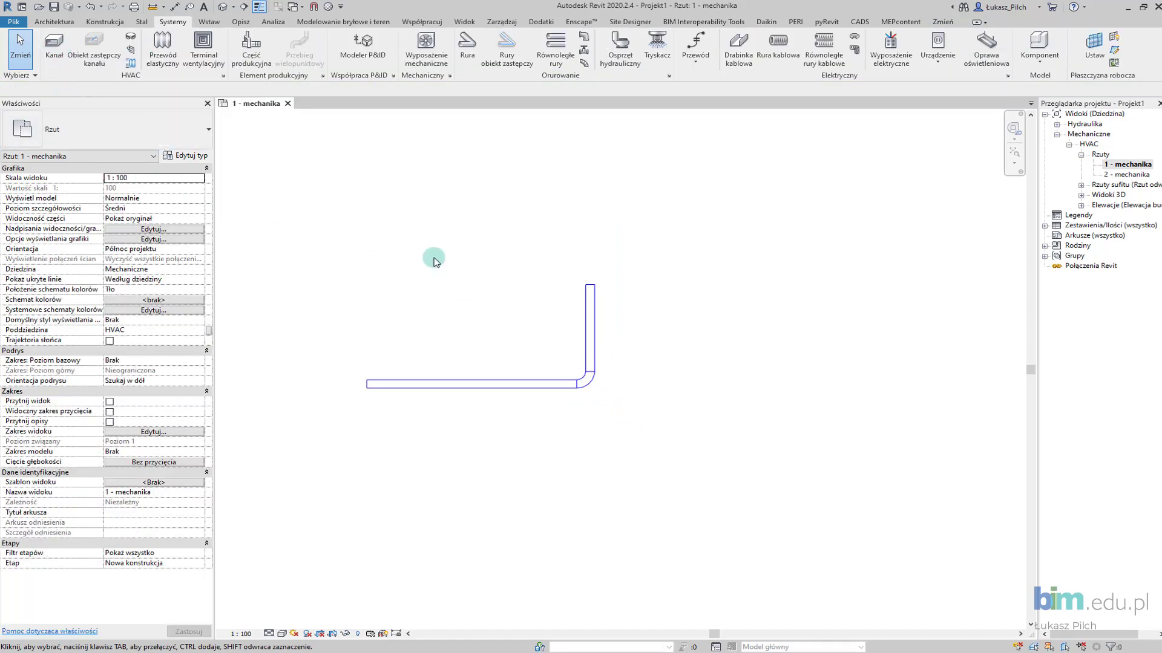
click(223, 64)
drag(1037, 199, 937, 199)
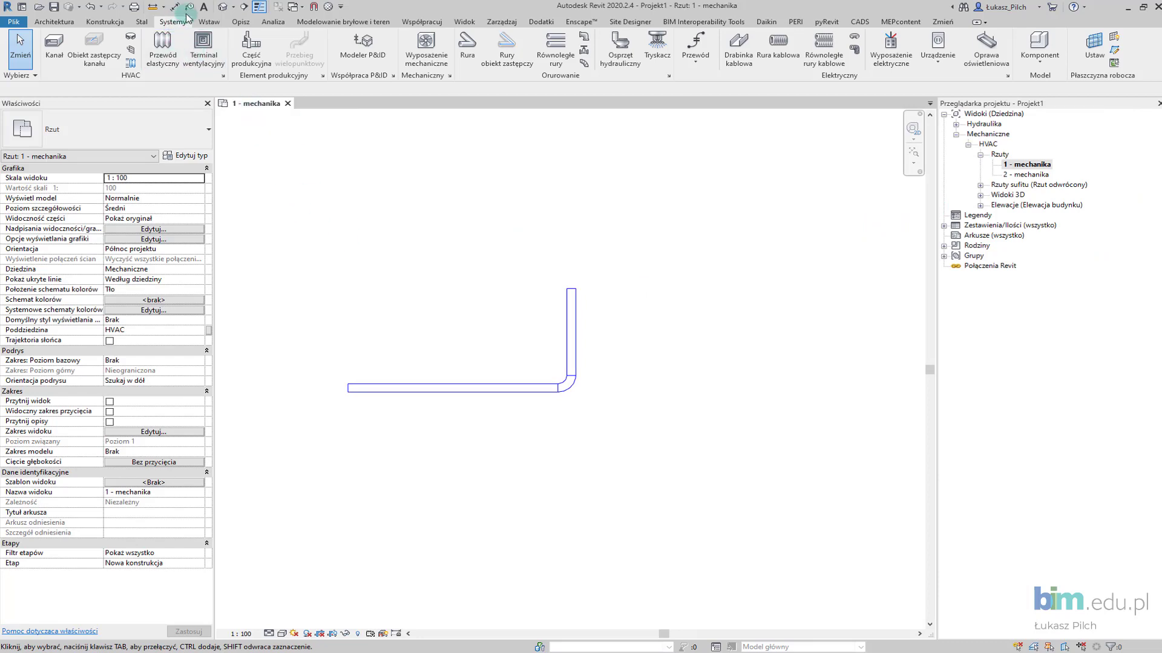
Inspect the duct run and the Poziom 1 level in the default 3D view
click(224, 7)
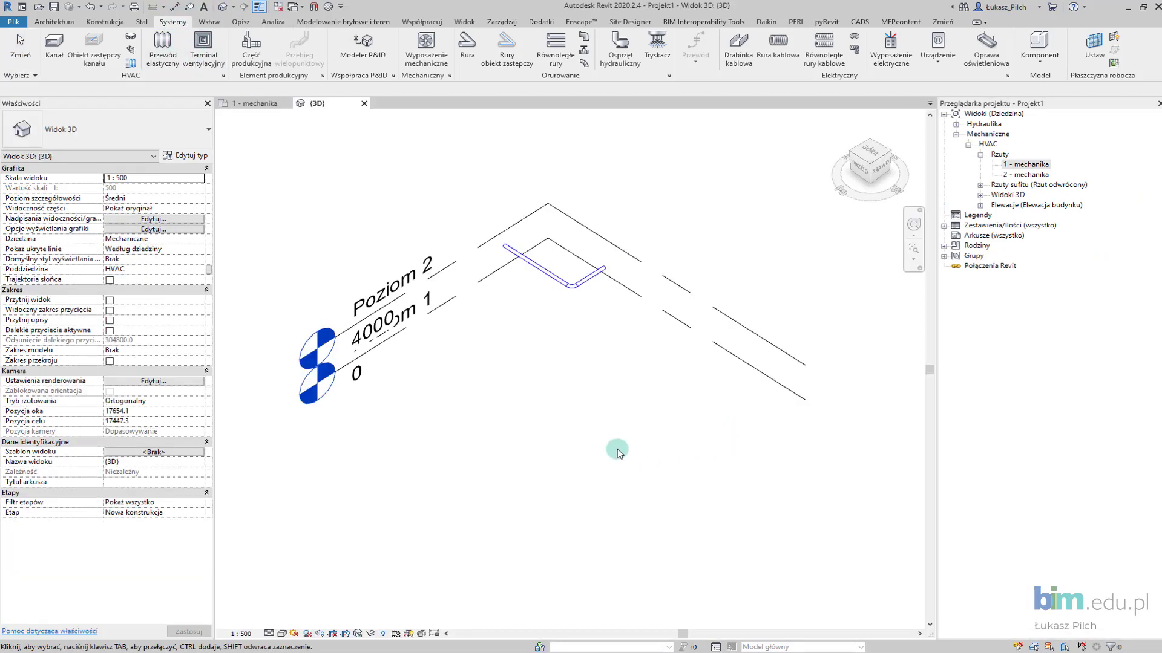
shift+middle_drag(617, 452, 591, 280)
click(484, 380)
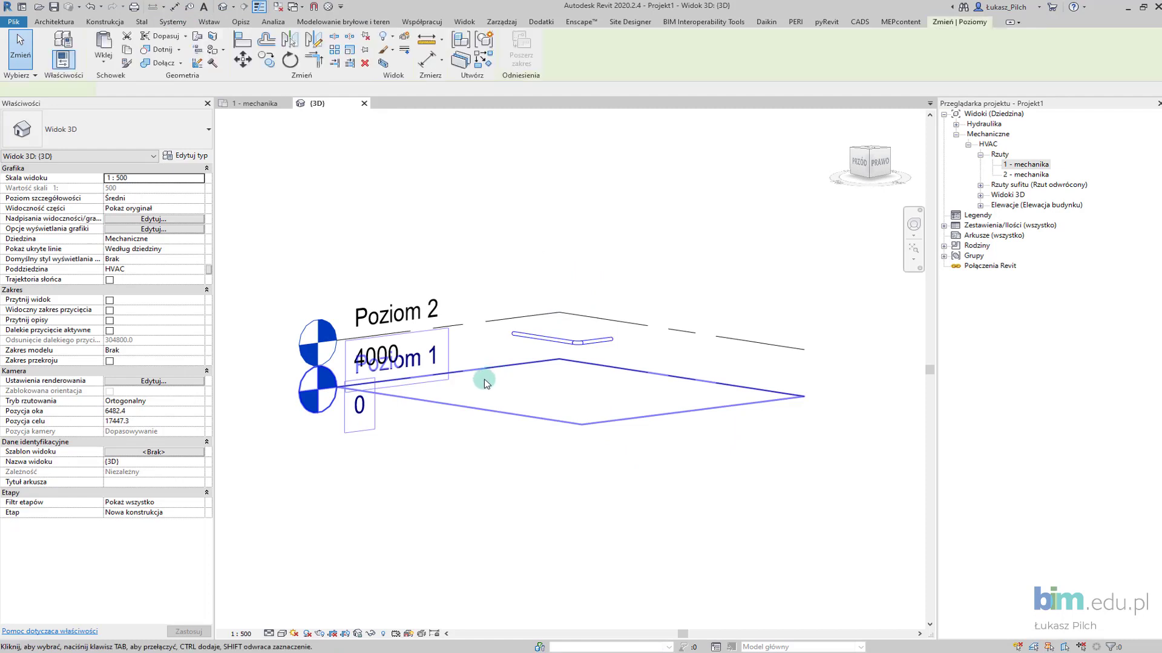
mouse_move(484, 383)
shift+middle_down()
mouse_move(375, 394)
mouse_move(383, 407)
mouse_move(511, 407)
mouse_move(519, 424)
mouse_move(483, 417)
shift+middle_up()
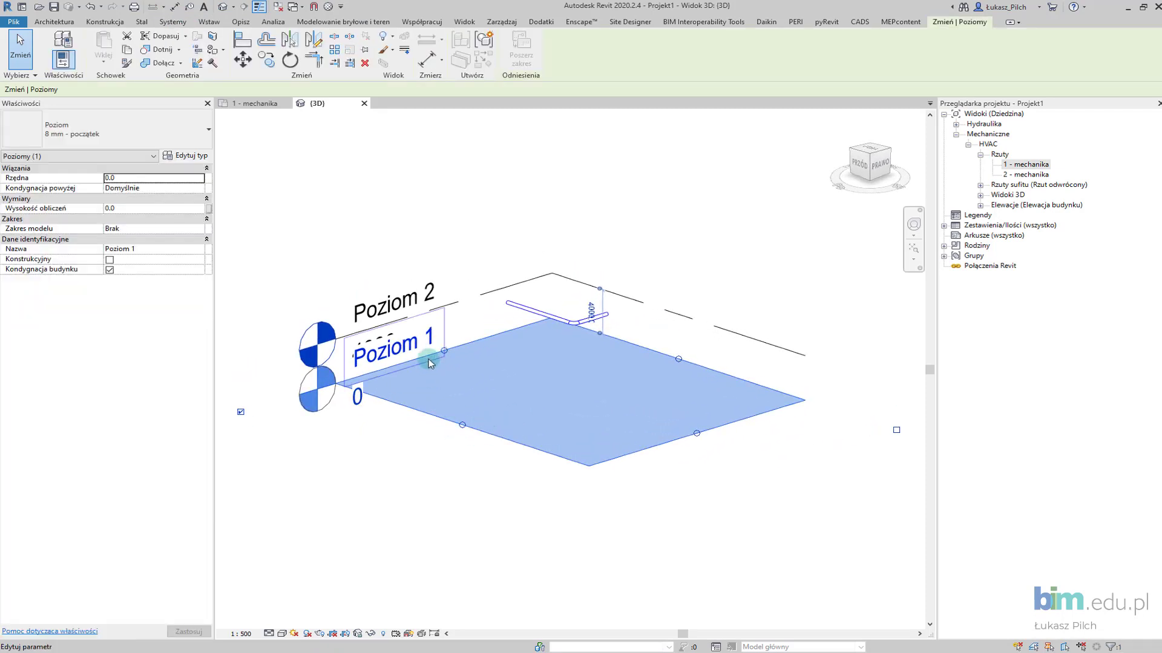
click(427, 449)
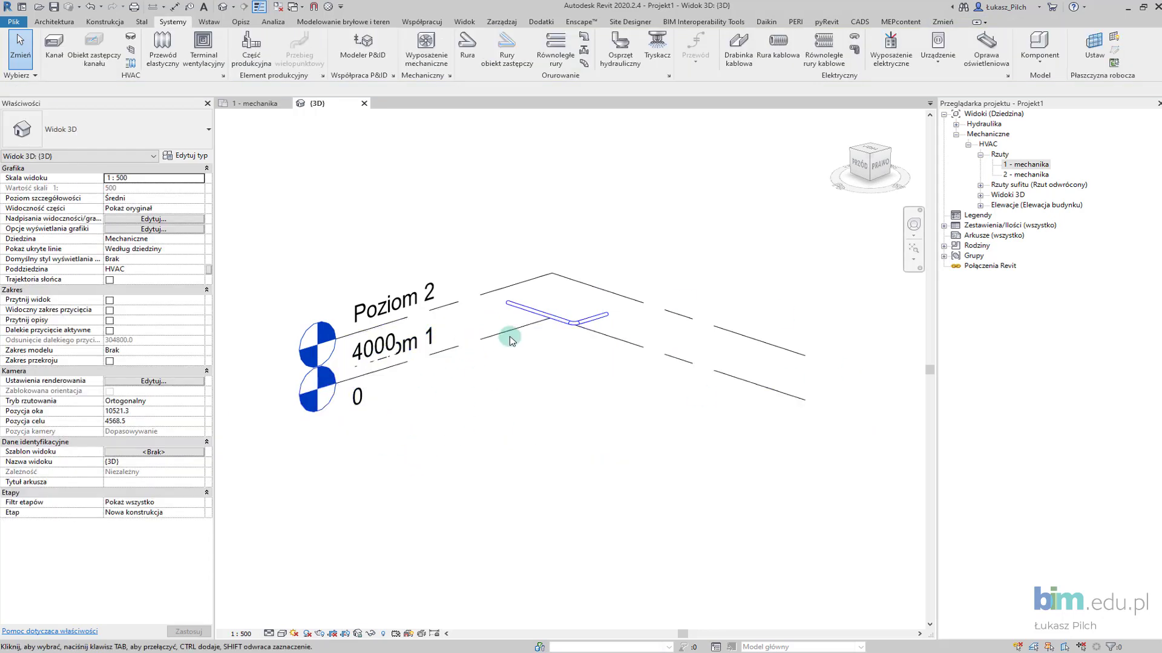
Expand the Hydraulika floor plans in the Project Browser and select 1 - hydraulika
click(956, 124)
click(980, 144)
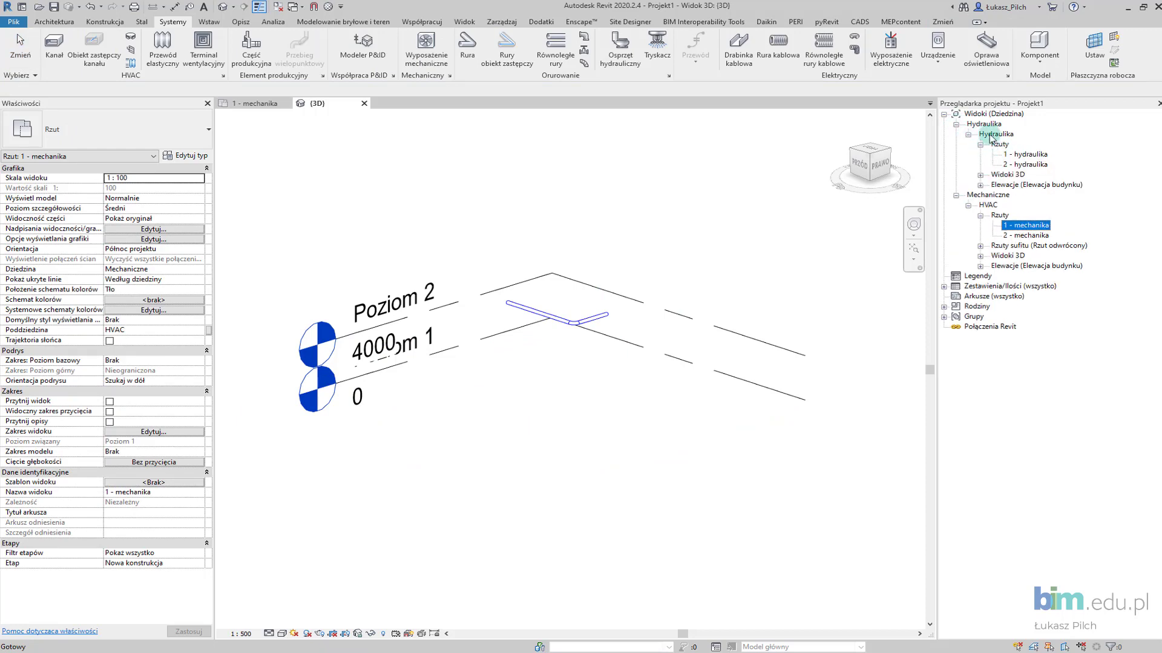
click(991, 125)
click(1021, 155)
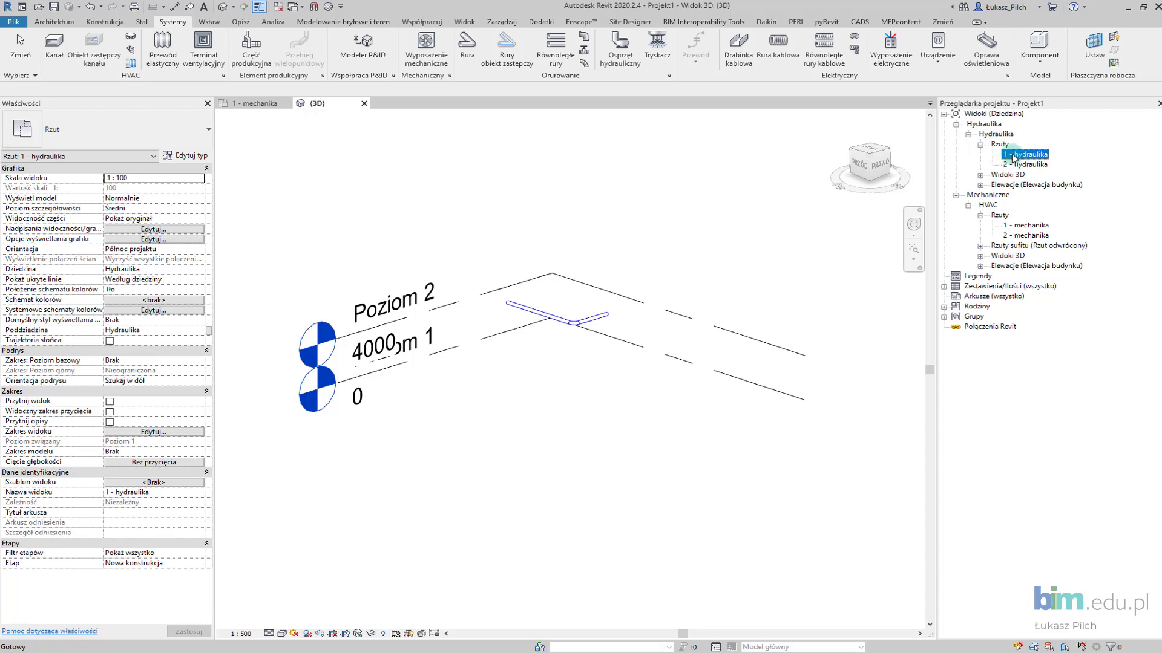
Open the empty 1 - hydraulika plan, confirm its Hydraulika discipline, then return to 1 - mechanika
double_click(1013, 156)
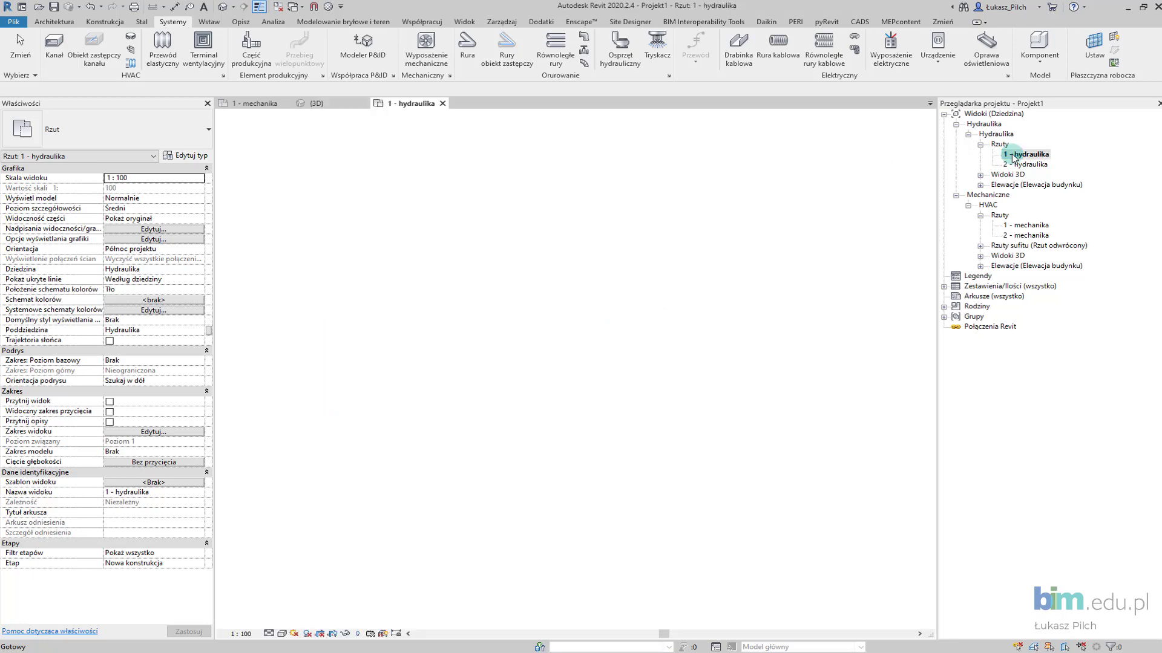
click(592, 346)
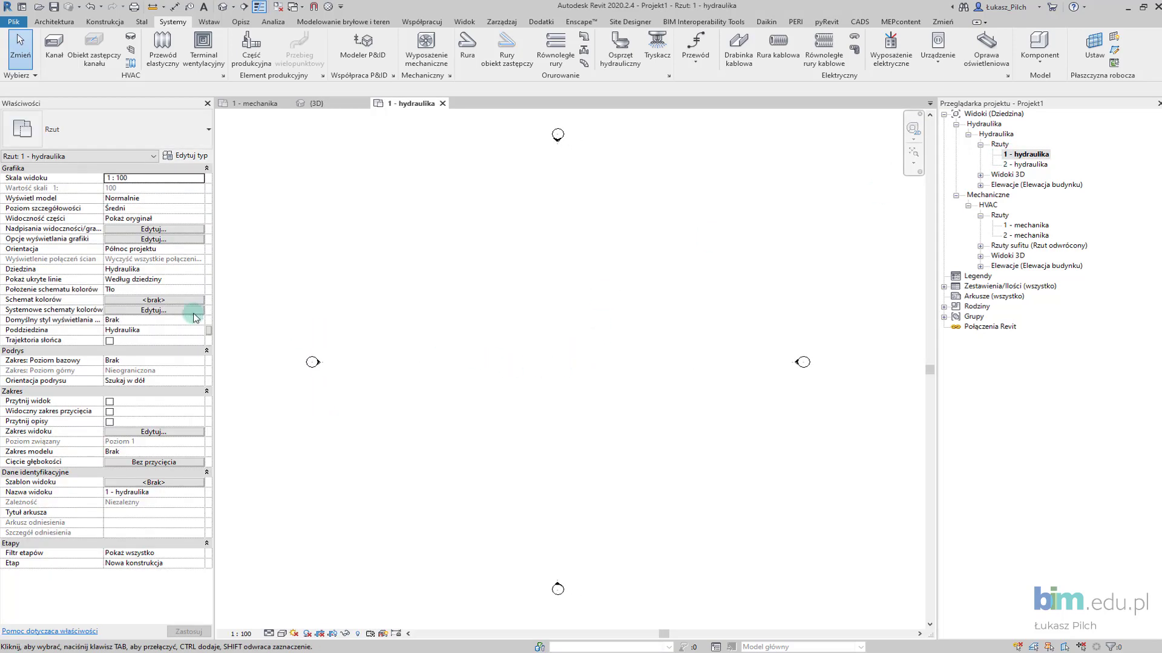
click(165, 272)
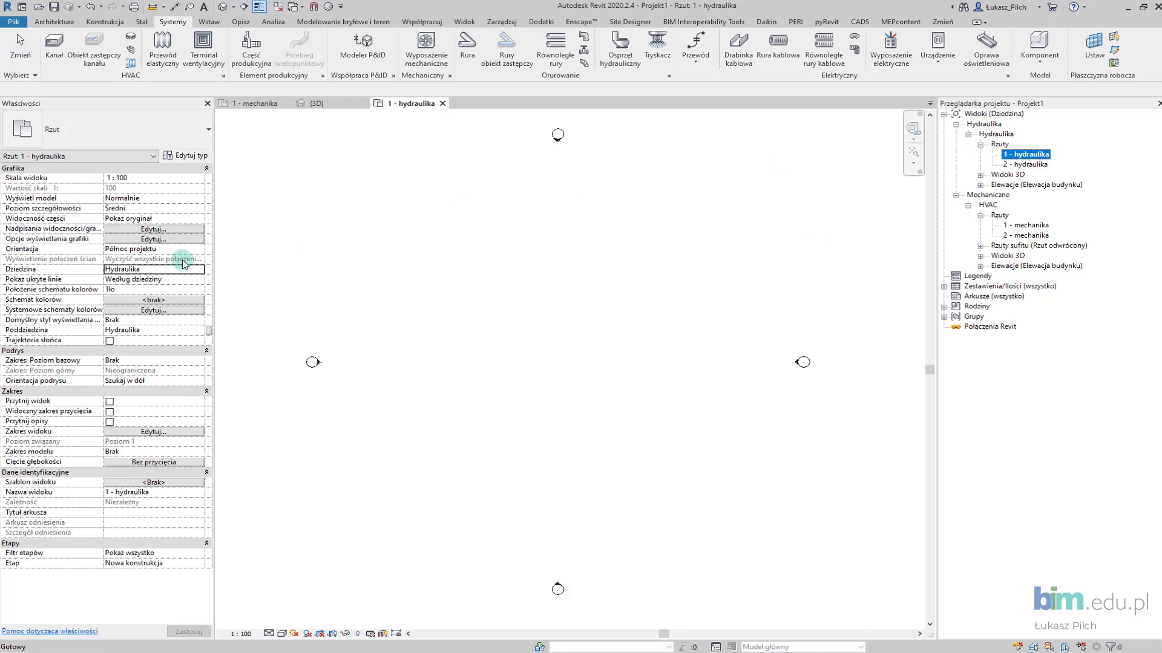
click(176, 268)
click(237, 104)
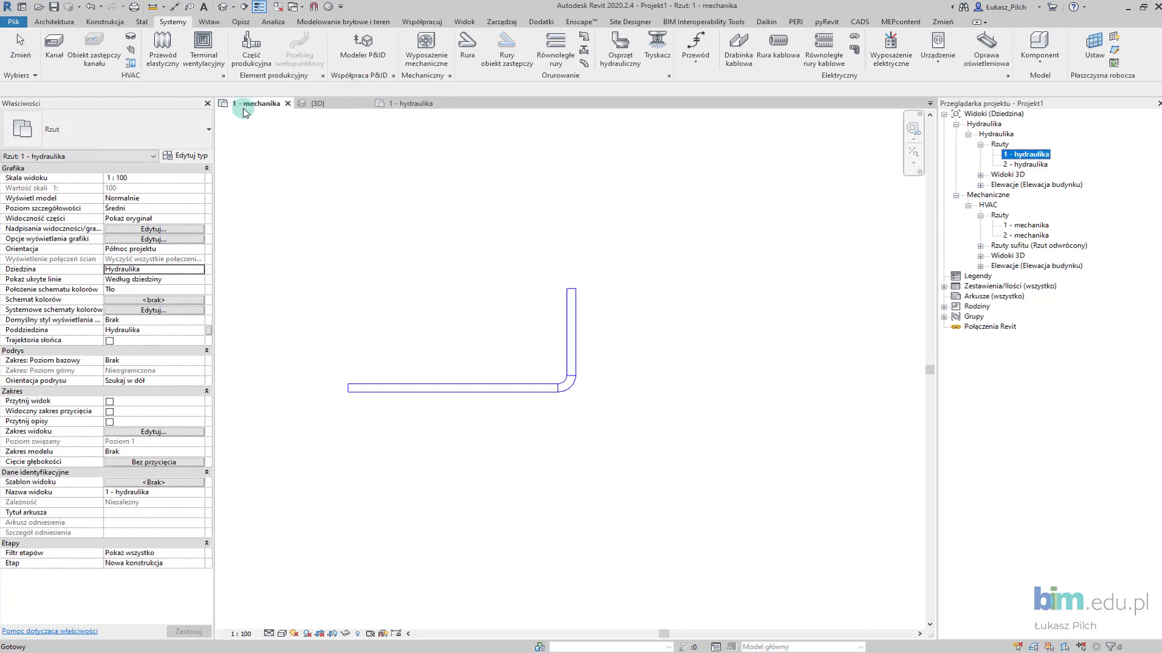
Confirm 1 - mechanika uses the Mechaniczne discipline and close the {3D} view
click(157, 270)
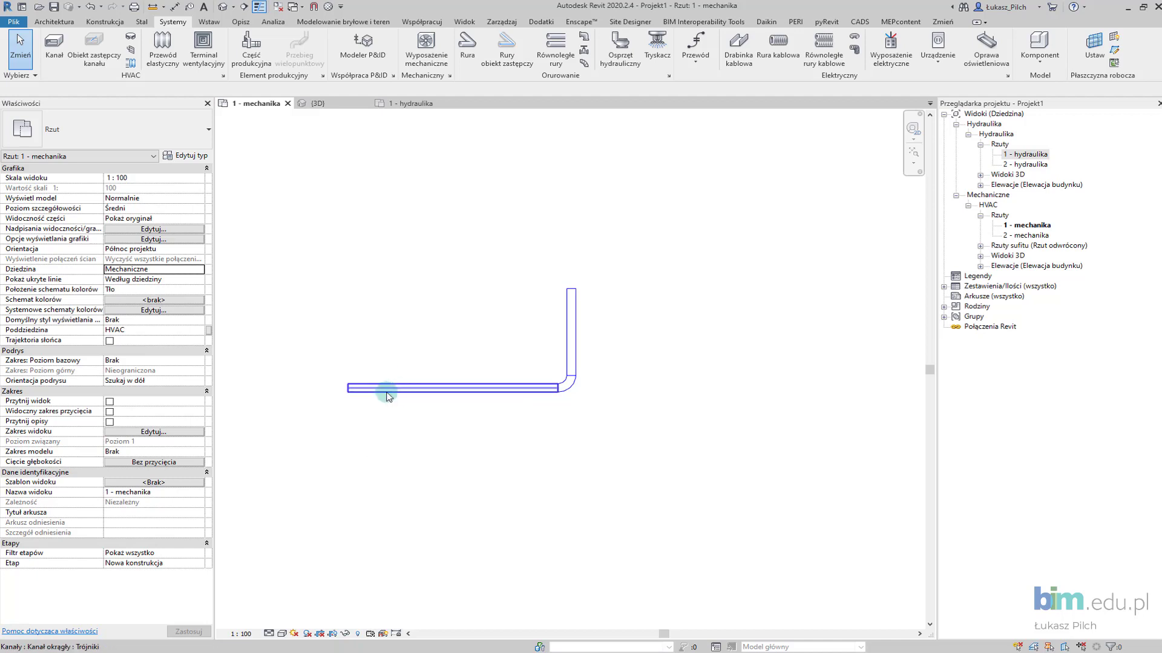
middle_click(332, 109)
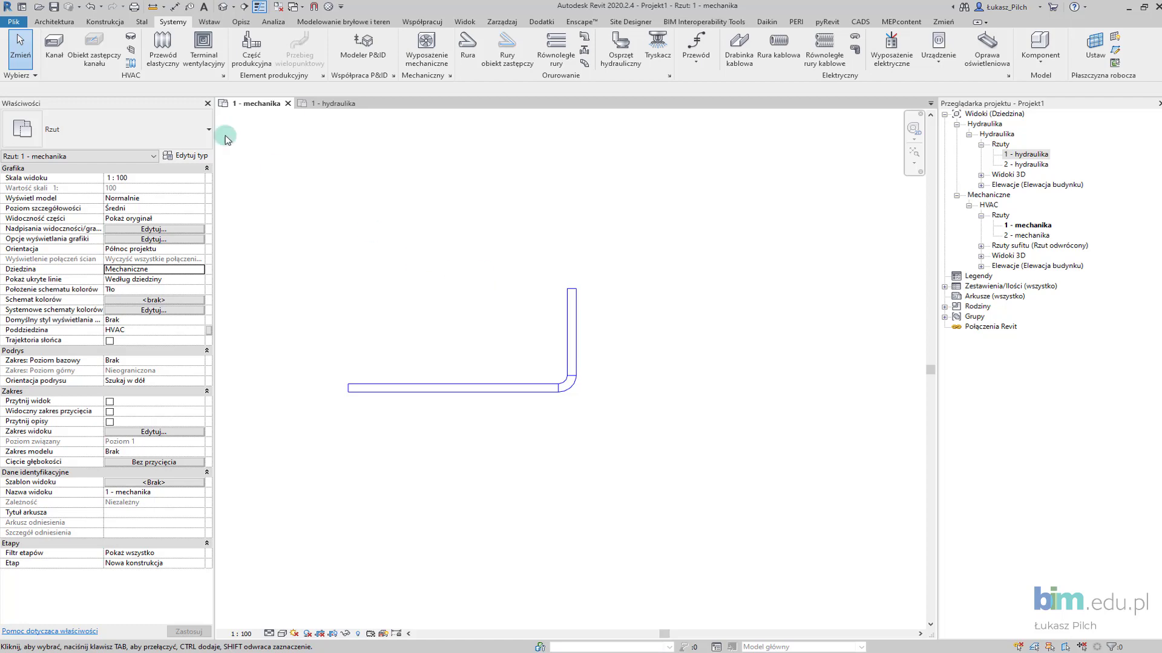
Return to the default {3D} view showing the L-shaped round duct between Poziom 1 and Poziom 2
click(164, 53)
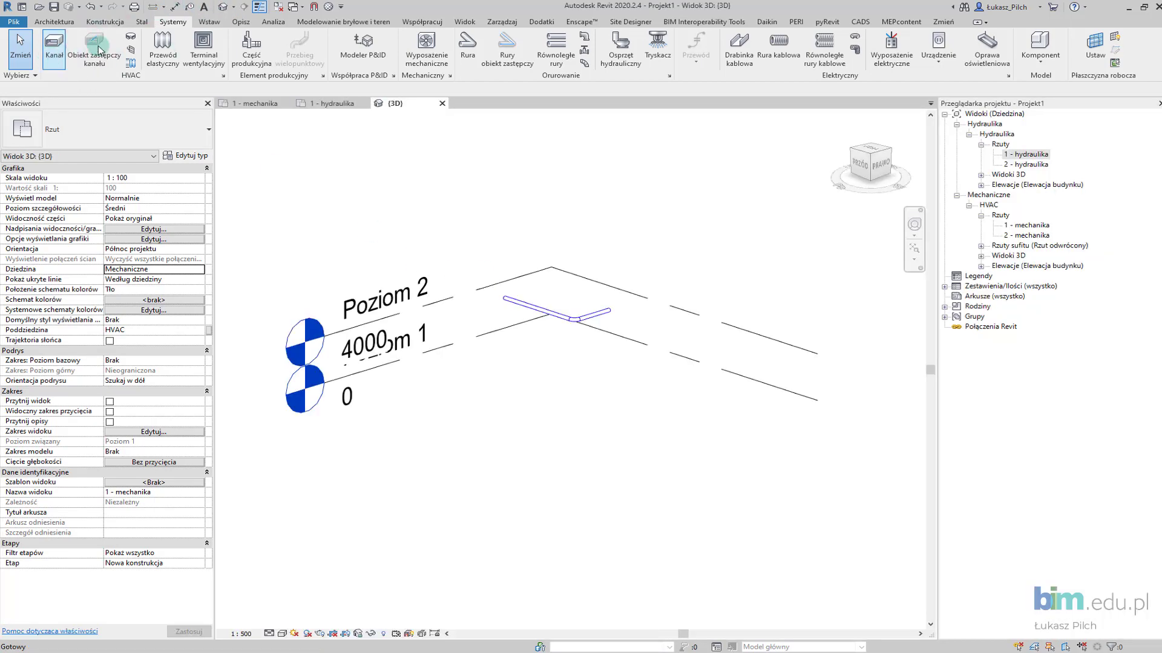